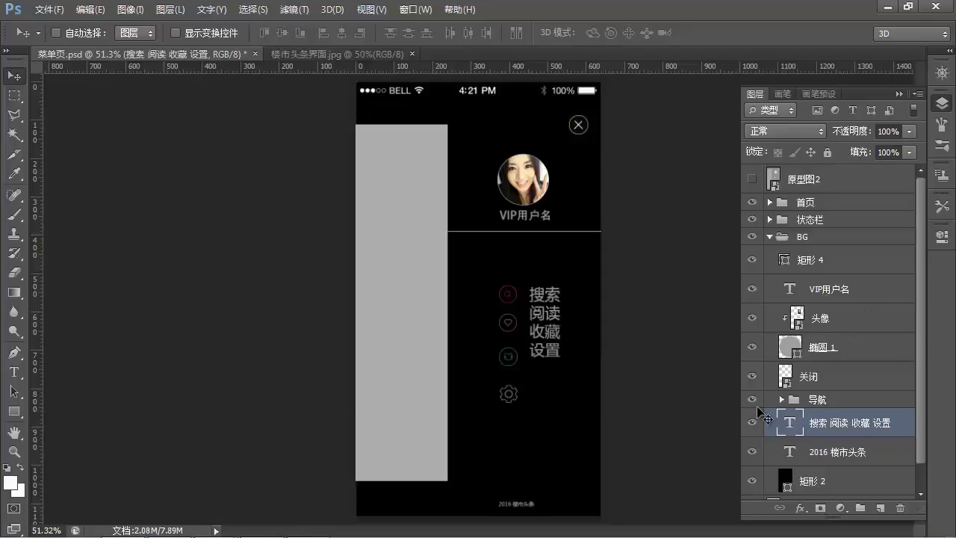
# Move the 搜索 阅读 收藏 设置 text layer into the 导航 group
pyautogui.click(834, 263)
pyautogui.click(813, 236)
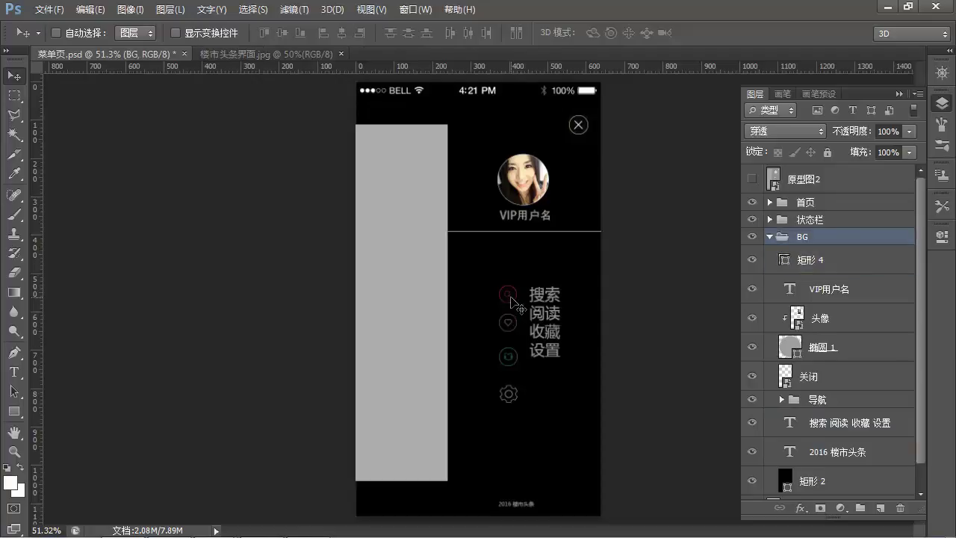
pyautogui.keyDown('ctrl'); pyautogui.click(511, 297); pyautogui.keyUp('ctrl')
pyautogui.scroll(-1, 838, 433)
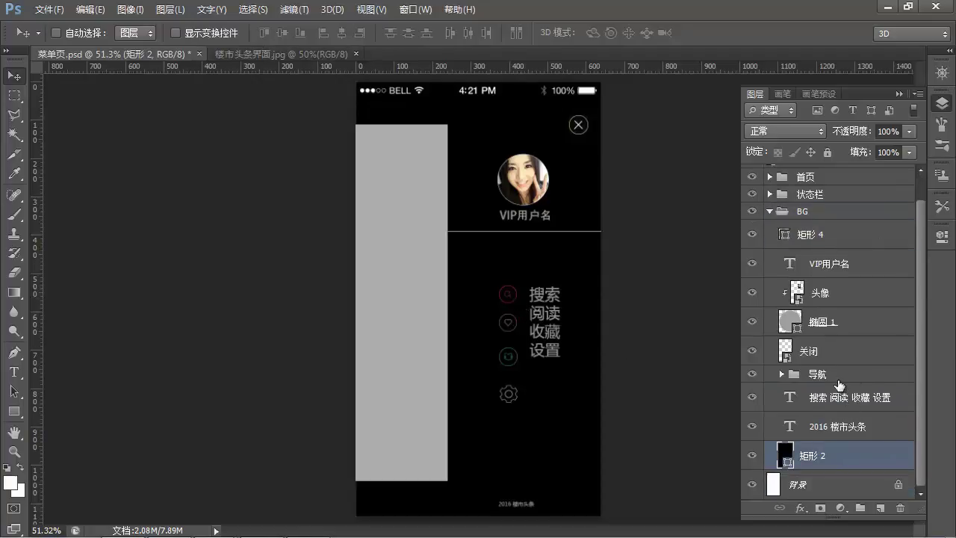
pyautogui.click(840, 379)
pyautogui.click(751, 375)
pyautogui.click(751, 376)
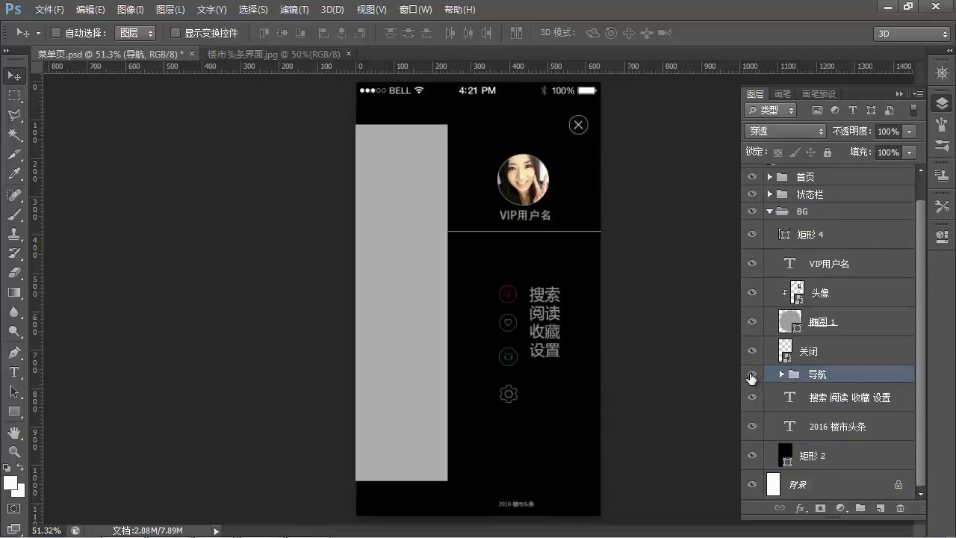
pyautogui.keyDown('ctrl'); pyautogui.click(556, 298); pyautogui.keyUp('ctrl')
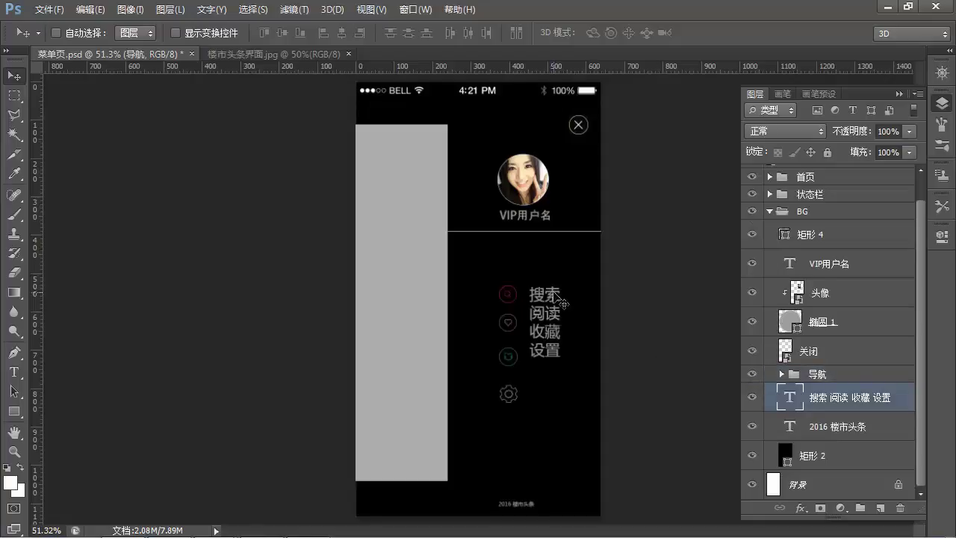
pyautogui.moveTo(862, 398); pyautogui.dragTo(855, 376)
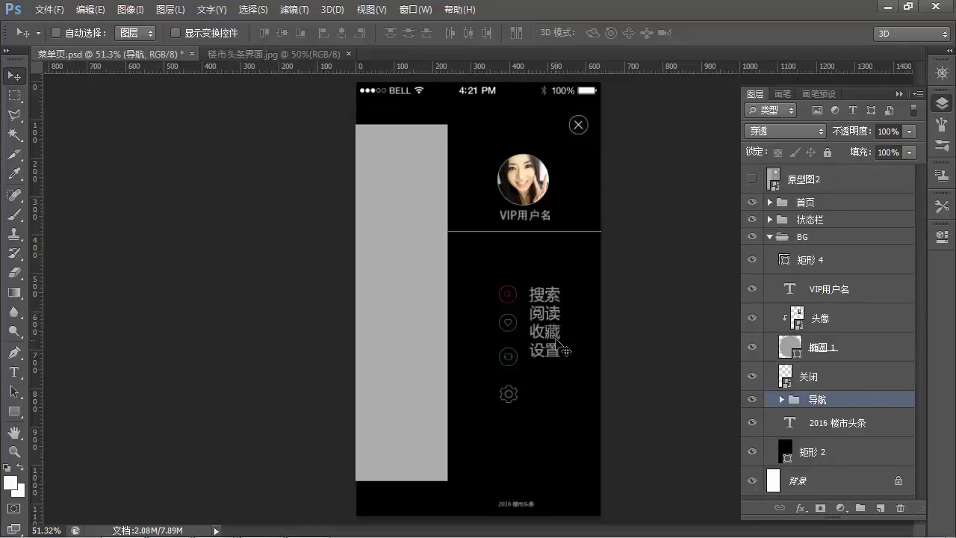
# Move the 导航 group slightly lower in the black panel and line up its icons' left edge with the avatar's left edge
pyautogui.moveTo(549, 321); pyautogui.dragTo(543, 346)
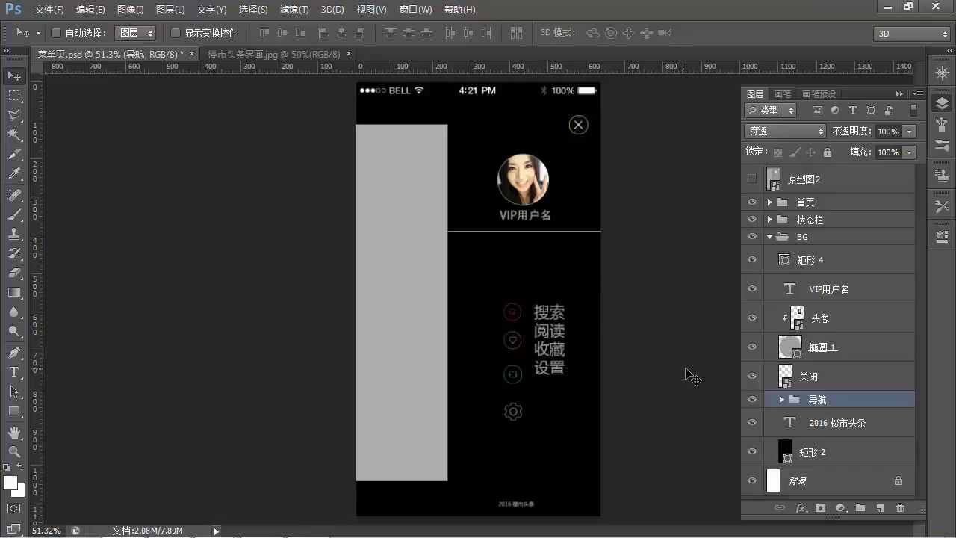
pyautogui.hotkey('shift', 'Left')
pyautogui.hotkey('shift', 'Left')
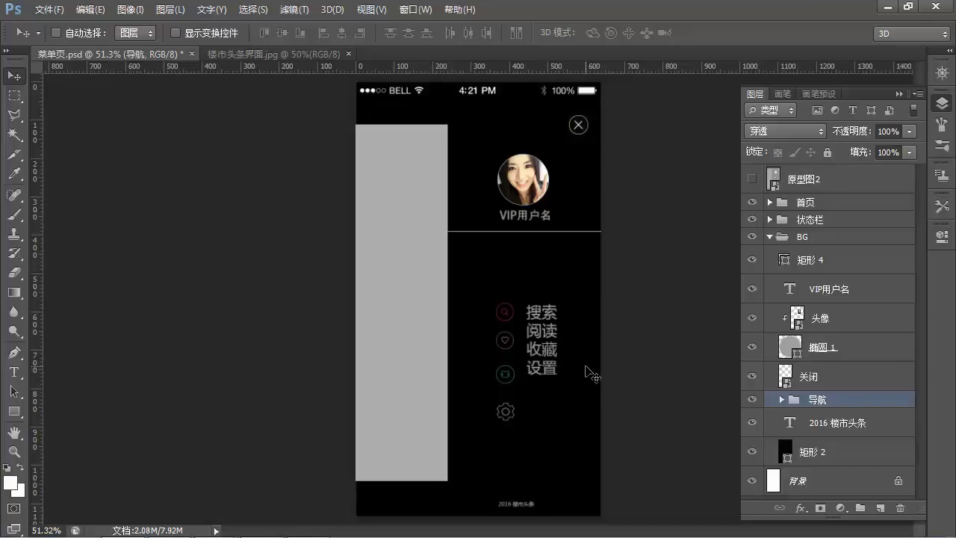
pyautogui.press('Right')
pyautogui.press('Right')
pyautogui.press('Right')
pyautogui.press('Right')
pyautogui.press('Right')
pyautogui.press('Right')
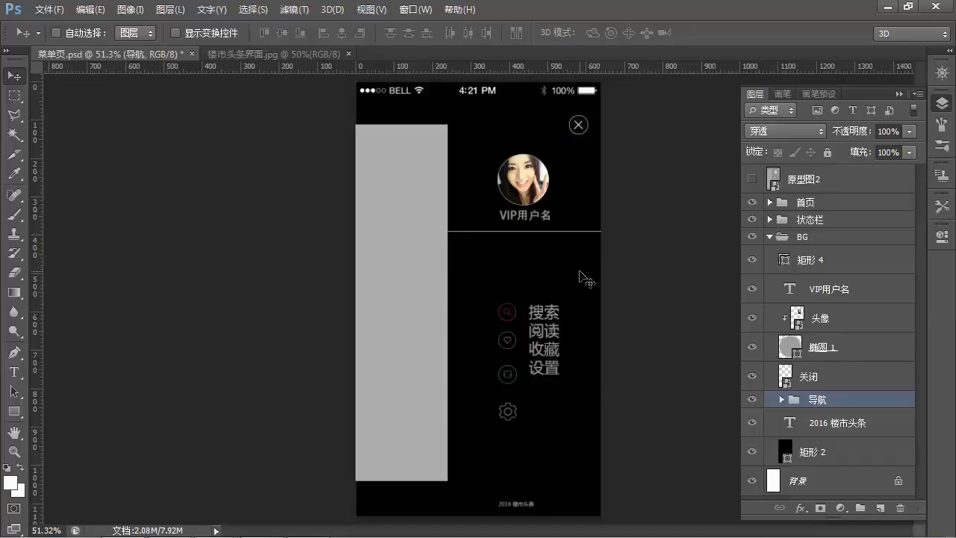
# Expand the 导航 group and move the 设置 gear icon further down, away from the icon above it
pyautogui.scroll(1, 549, 340)
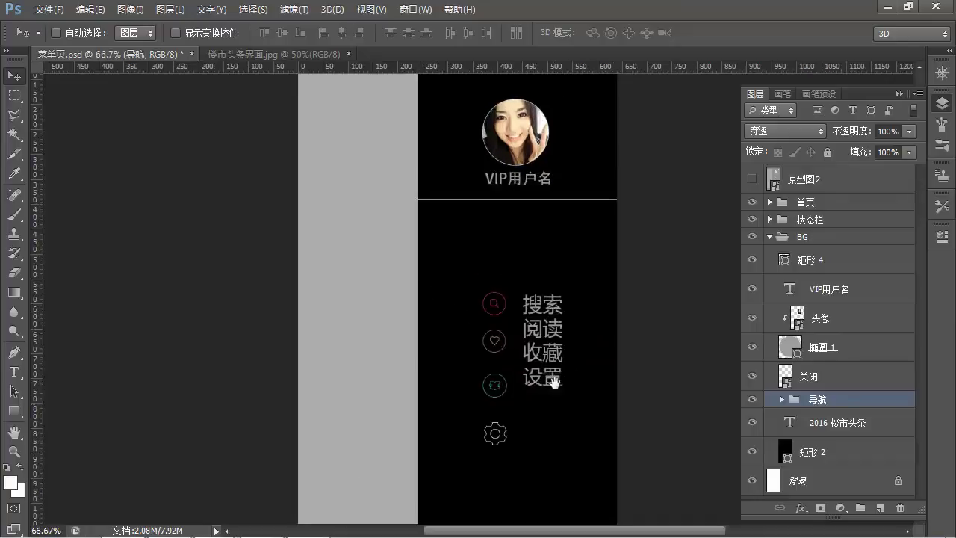
pyautogui.scroll(-3, 486, 278)
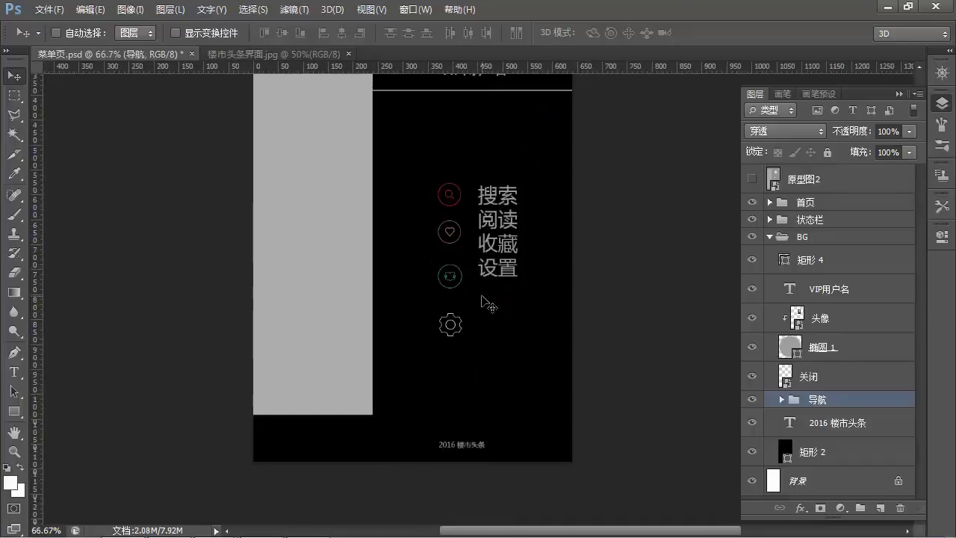
pyautogui.keyDown('ctrl'); pyautogui.click(450, 196); pyautogui.keyUp('ctrl')
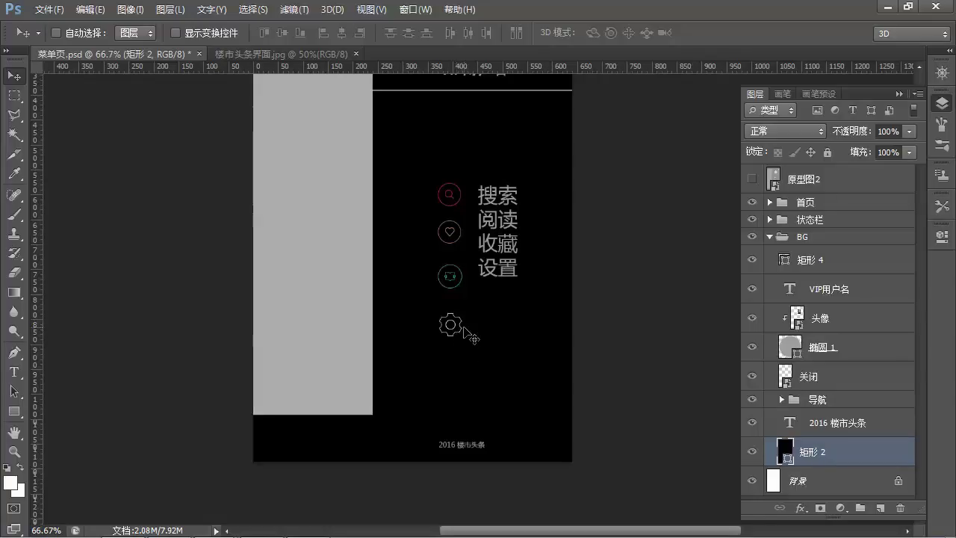
pyautogui.click(841, 425)
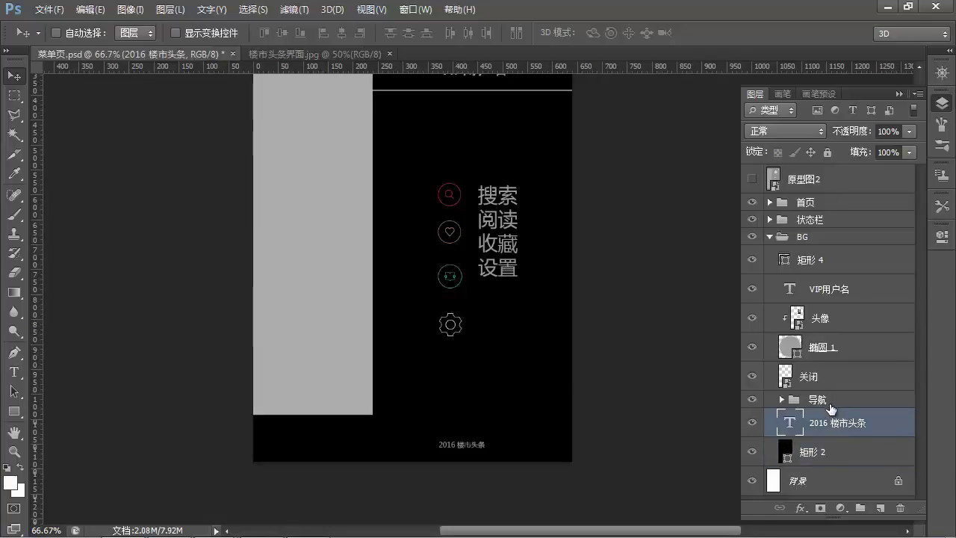
pyautogui.click(829, 400)
pyautogui.scroll(-2, 853, 327)
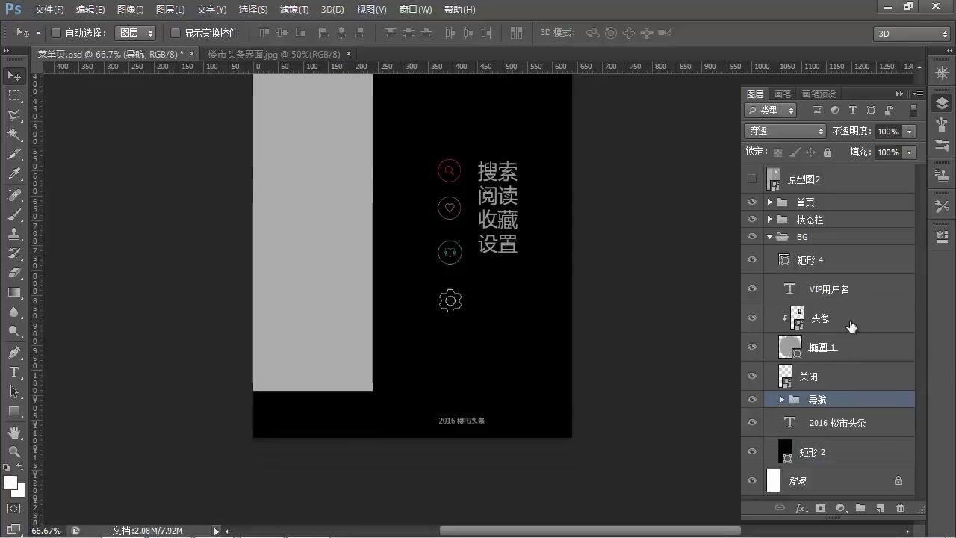
pyautogui.click(782, 400)
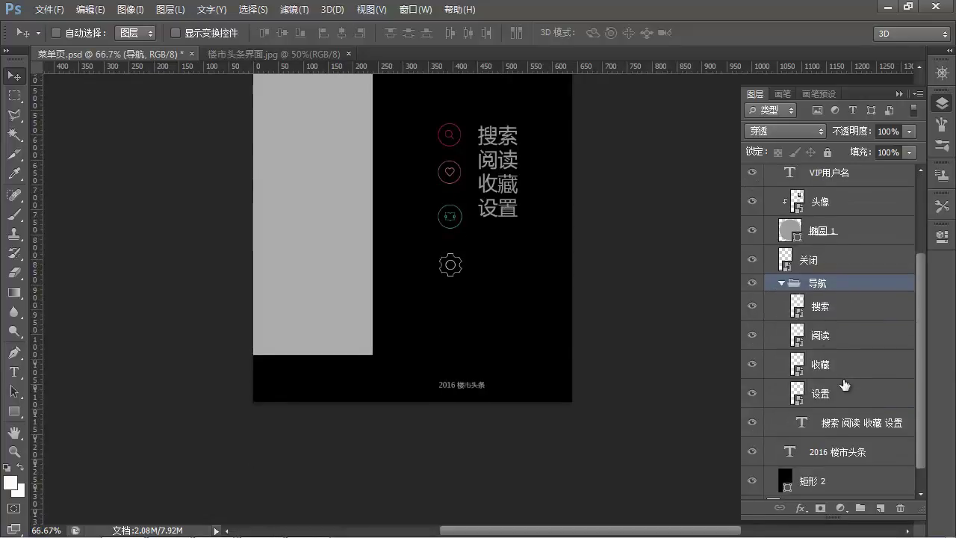
pyautogui.click(843, 395)
pyautogui.moveTo(493, 250); pyautogui.dragTo(508, 340)
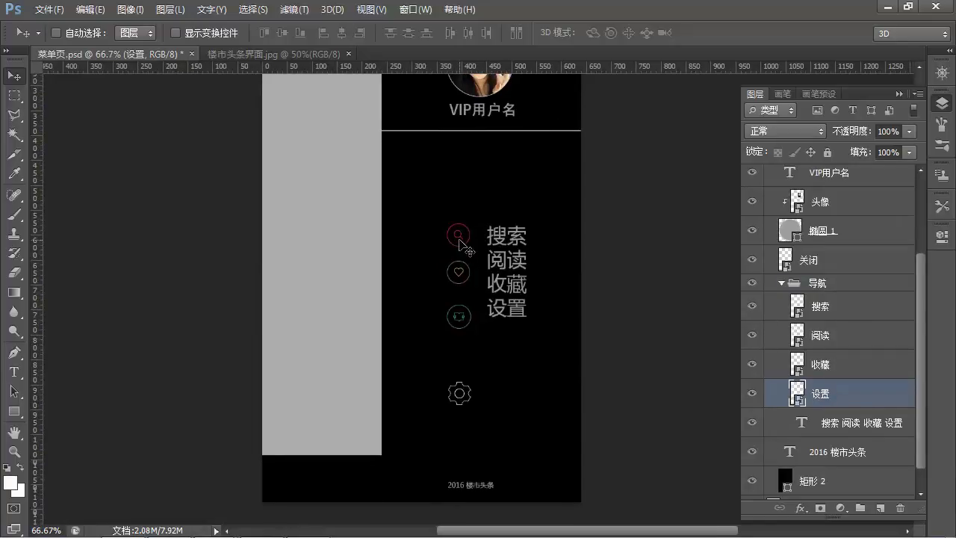
pyautogui.keyDown('ctrl'); pyautogui.keyDown('shift'); pyautogui.click(460, 238); pyautogui.keyUp('shift'); pyautogui.keyUp('ctrl')
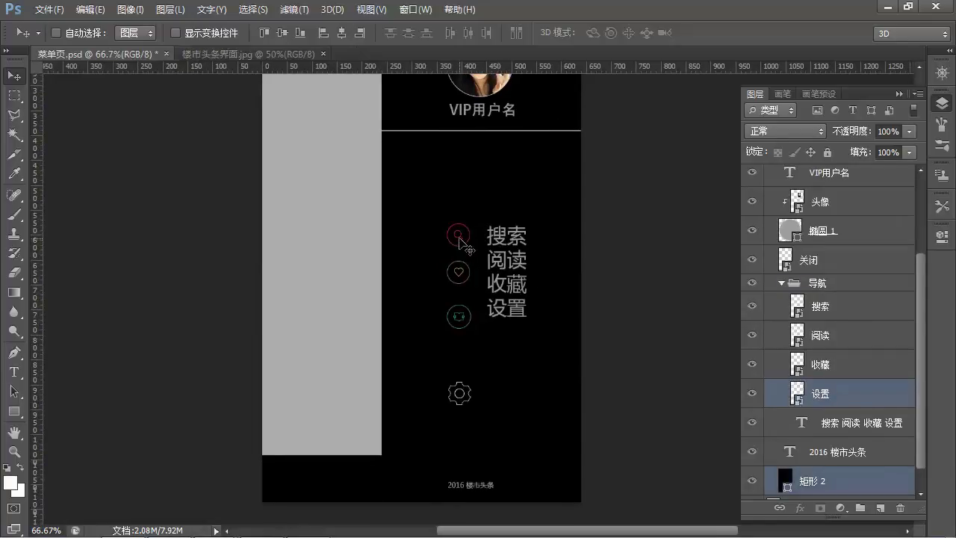
pyautogui.click(343, 32)
pyautogui.hotkey('ctrl', 'z')
# Add the 搜索 icon to the selection, exclude 矩形 2, and align the 搜索 and 设置 icons on their horizontal centers
pyautogui.scroll(-1, 857, 400)
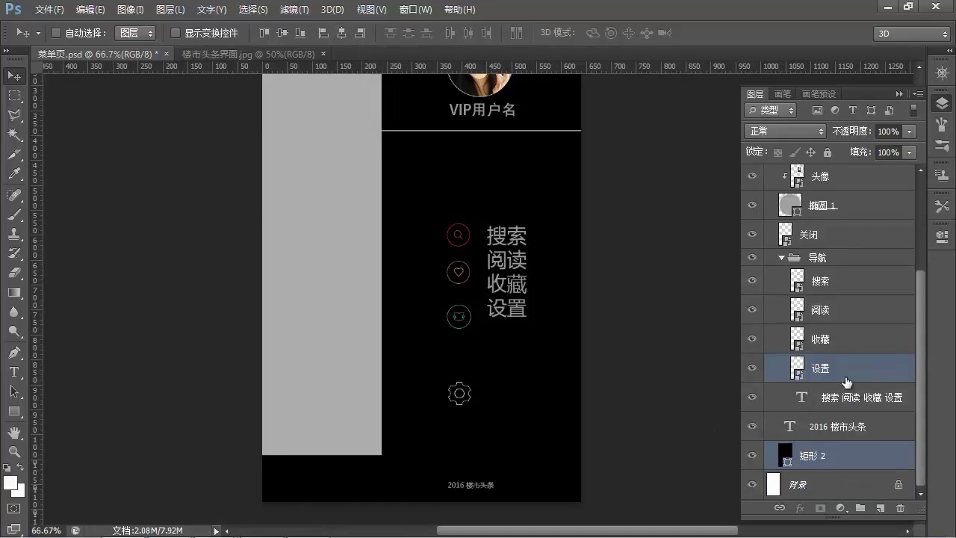
pyautogui.keyDown('ctrl'); pyautogui.click(837, 283); pyautogui.keyUp('ctrl')
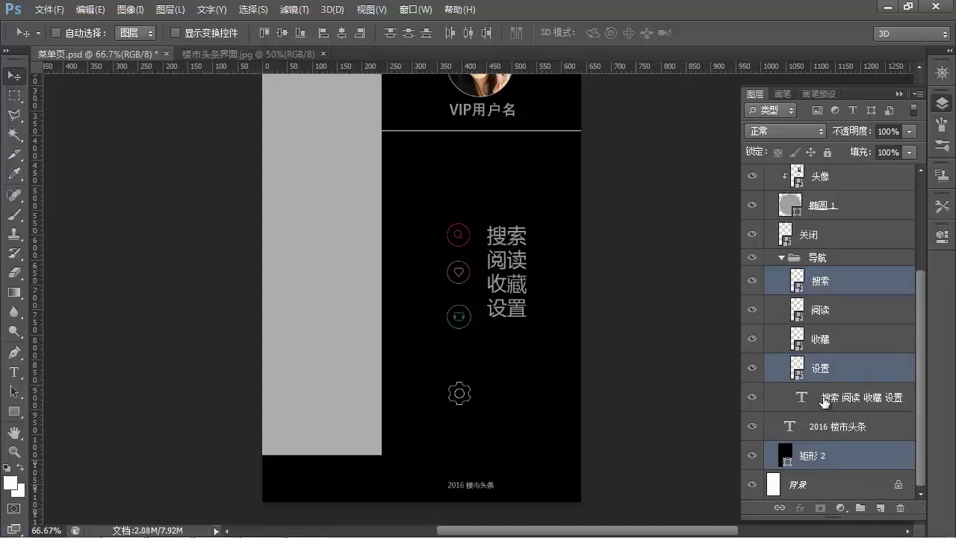
pyautogui.keyDown('ctrl'); pyautogui.click(838, 457); pyautogui.keyUp('ctrl')
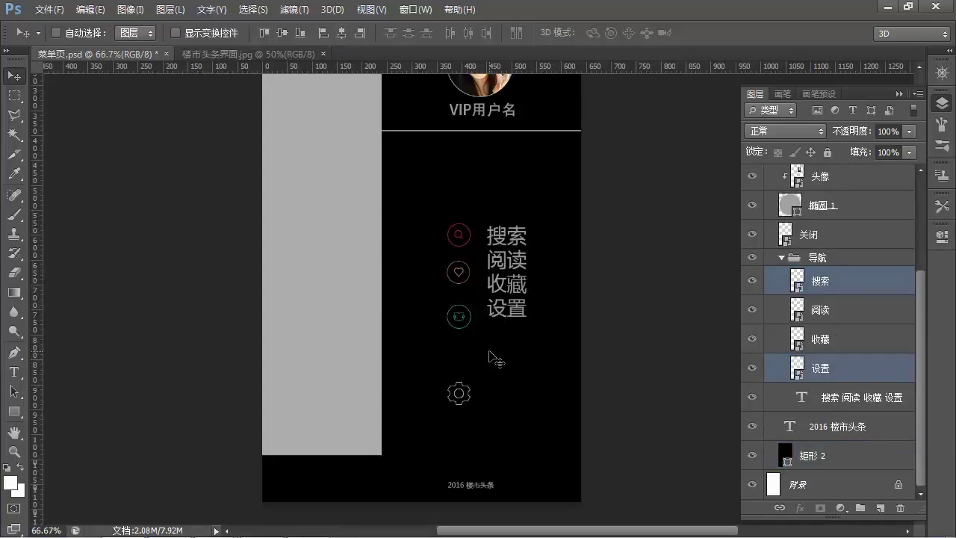
pyautogui.scroll(2, 493, 357)
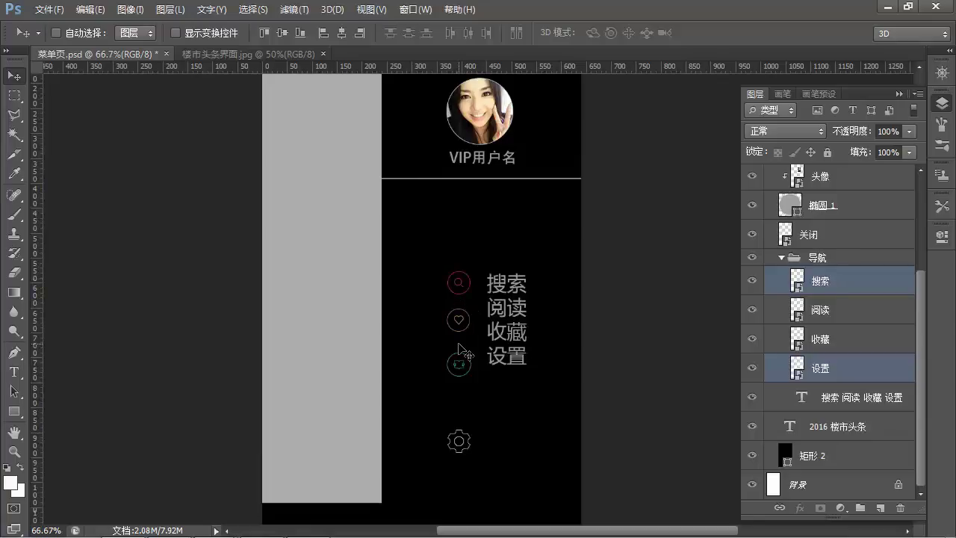
pyautogui.scroll(-2, 459, 344)
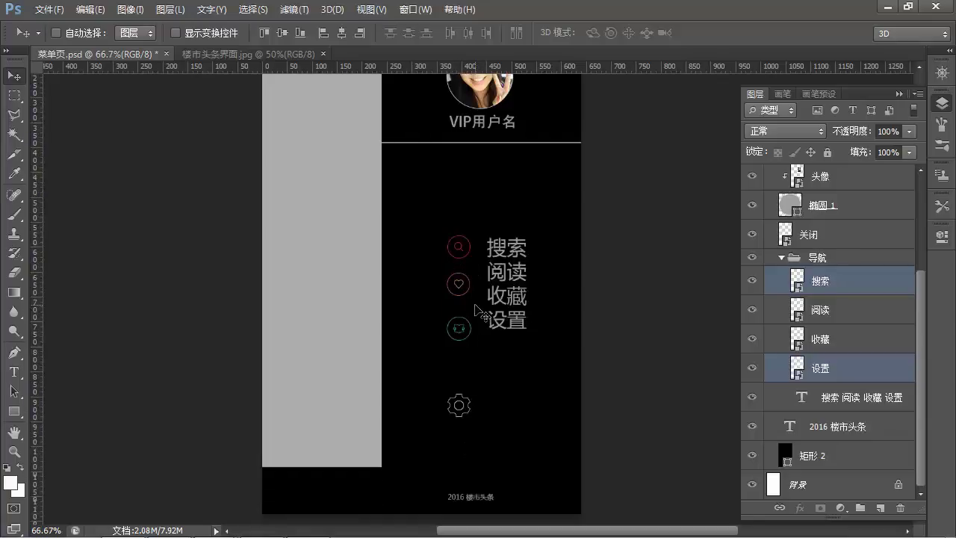
# Add the 收藏 and 阅读 icons to the selection and distribute all four icons evenly by their vertical centers
pyautogui.keyDown('ctrl'); pyautogui.click(837, 341); pyautogui.keyUp('ctrl')
pyautogui.keyDown('ctrl'); pyautogui.click(834, 312); pyautogui.keyUp('ctrl')
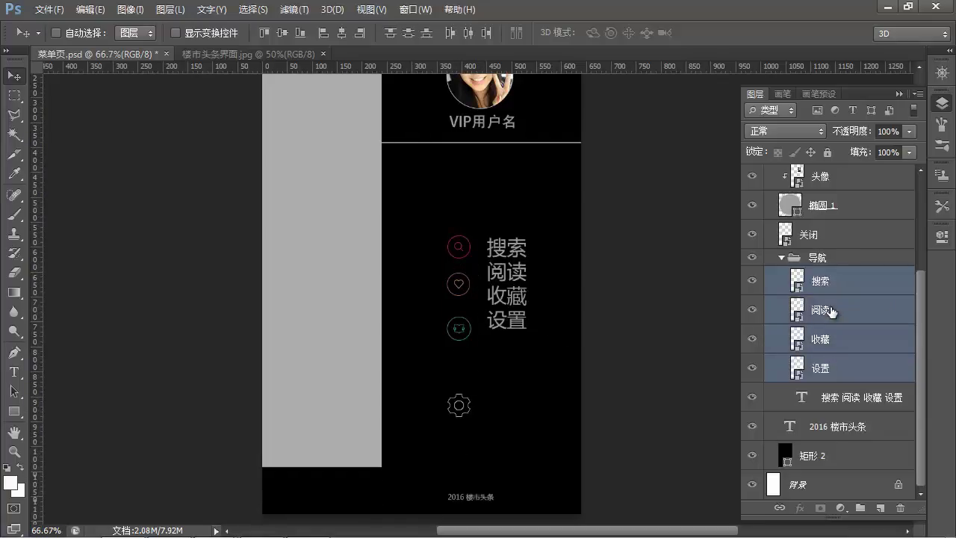
pyautogui.click(407, 34)
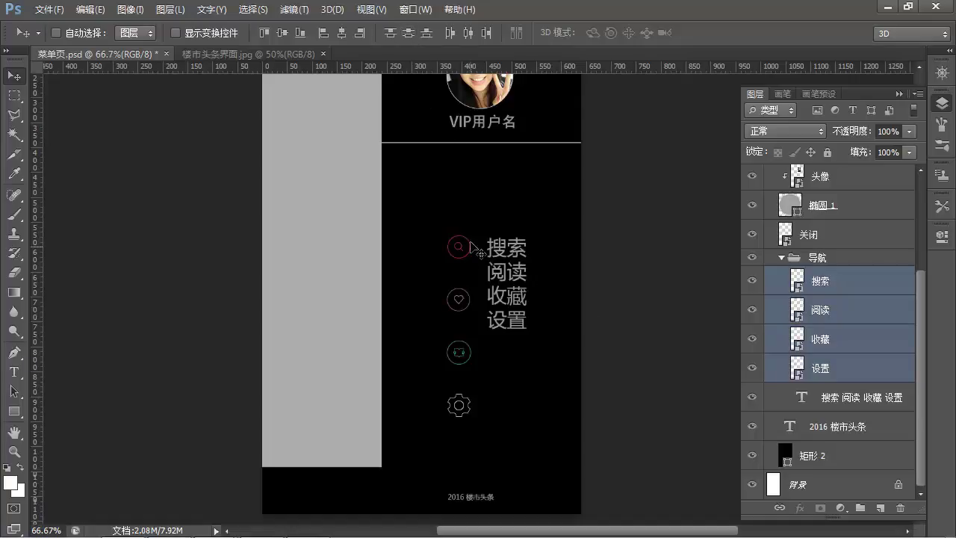
# Set the font size of the 搜索 阅读 收藏 设置 text to 30 px and shift the text slightly closer to the icons
pyautogui.press('t')
pyautogui.click(514, 250)
pyautogui.hotkey('ctrl', 'a')
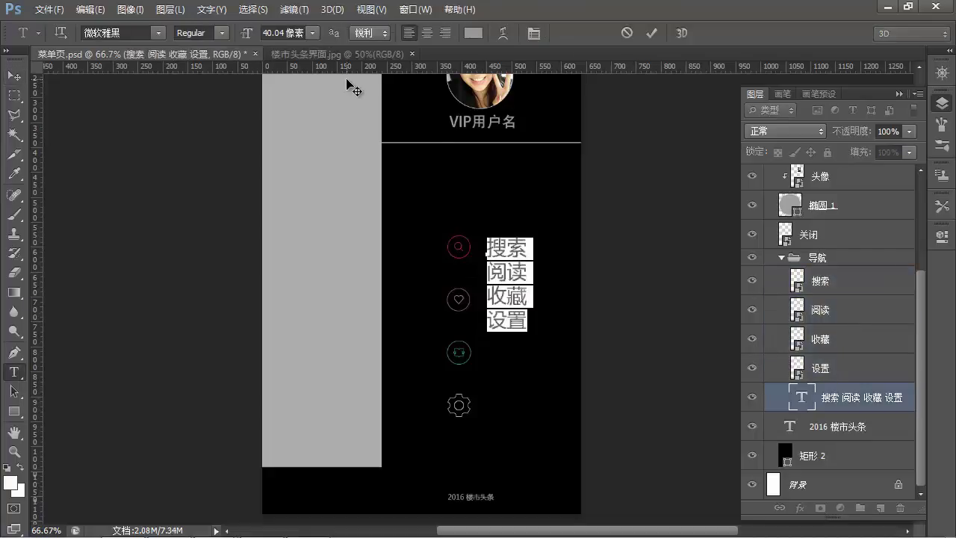
pyautogui.click(273, 33)
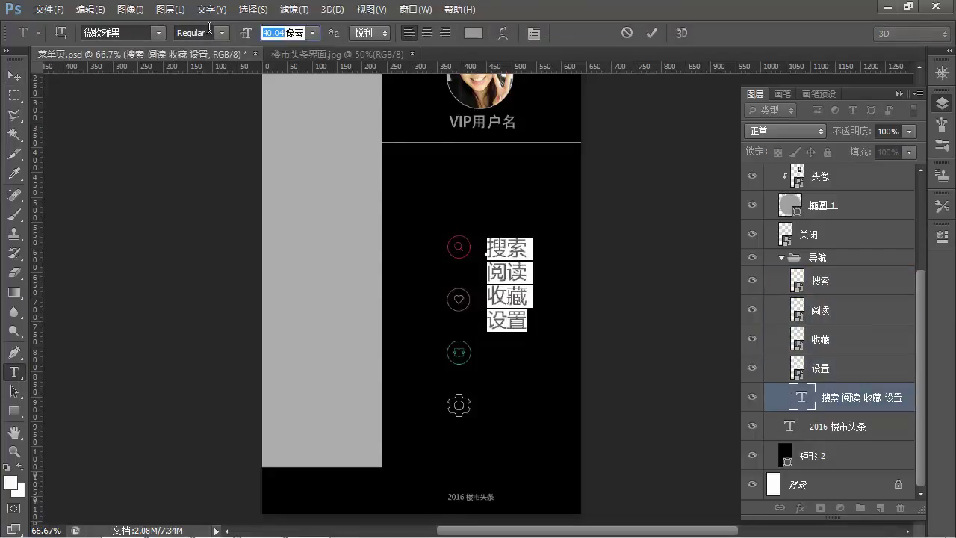
pyautogui.write('30')
pyautogui.press('Return')
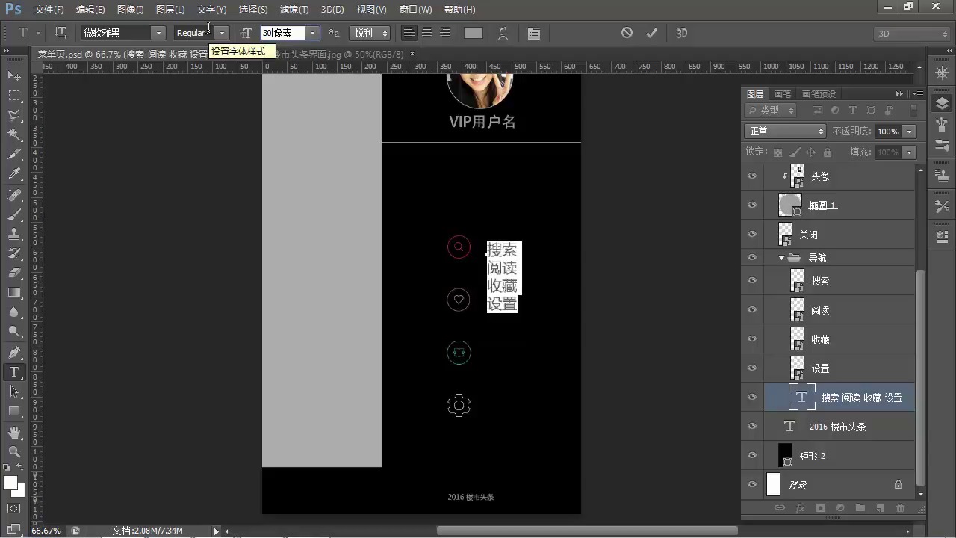
pyautogui.moveTo(546, 277); pyautogui.dragTo(543, 277)
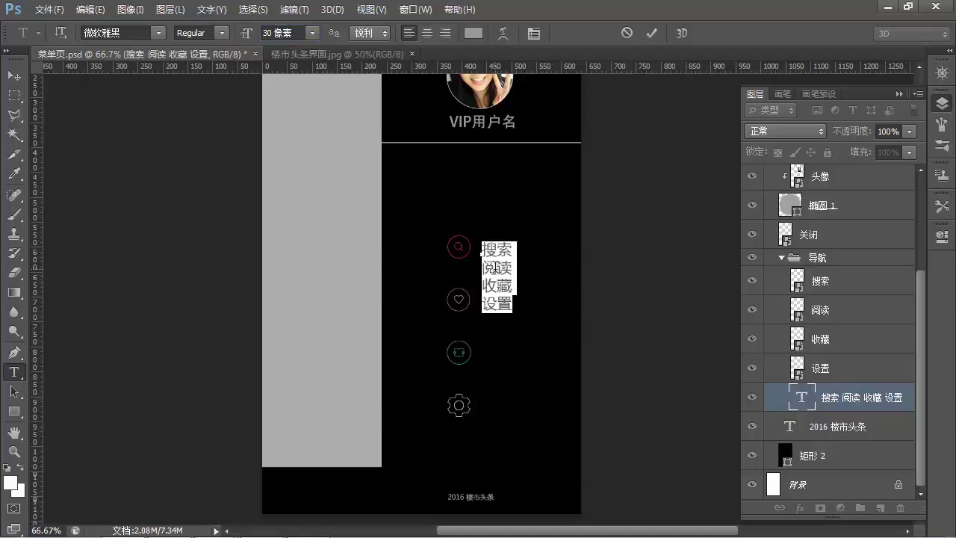
pyautogui.hotkey('ctrl', 'Return')
# Move the menu text level with the search icon, starting near the icon's center, and nudge it 50 px to the right
pyautogui.scroll(2, 496, 268)
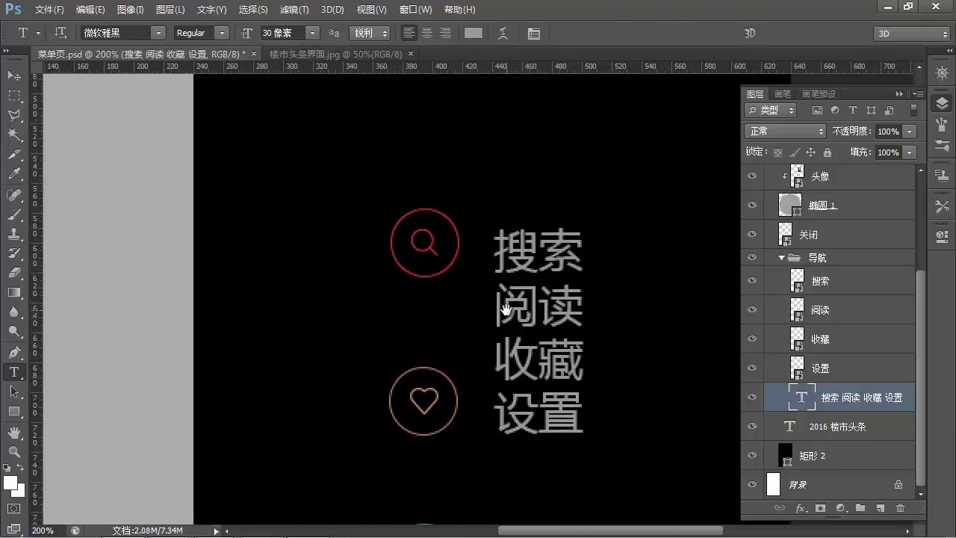
pyautogui.press('v')
pyautogui.moveTo(575, 275); pyautogui.dragTo(493, 264)
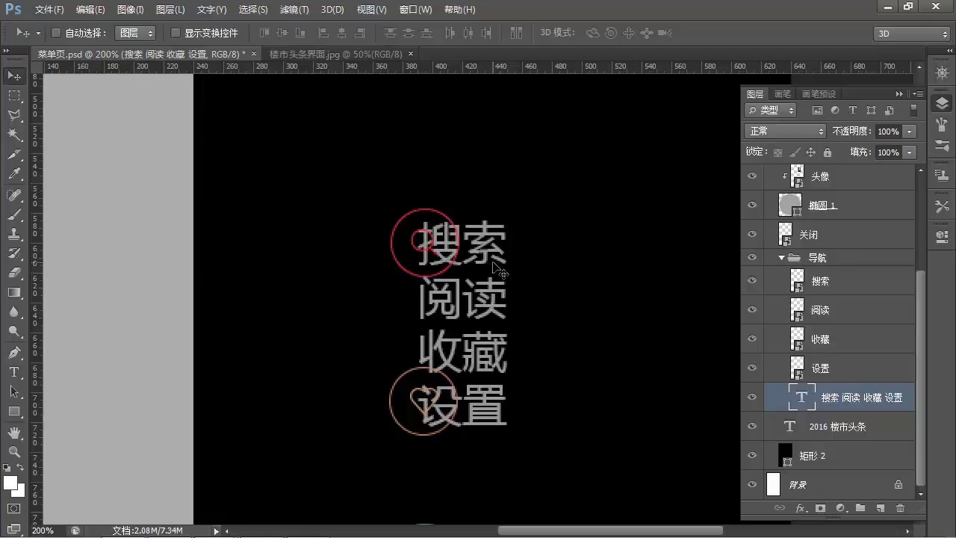
pyautogui.hotkey('shift', 'Right')
pyautogui.hotkey('shift', 'Right')
pyautogui.hotkey('shift', 'Right')
pyautogui.hotkey('shift', 'Right')
pyautogui.hotkey('shift', 'Right')
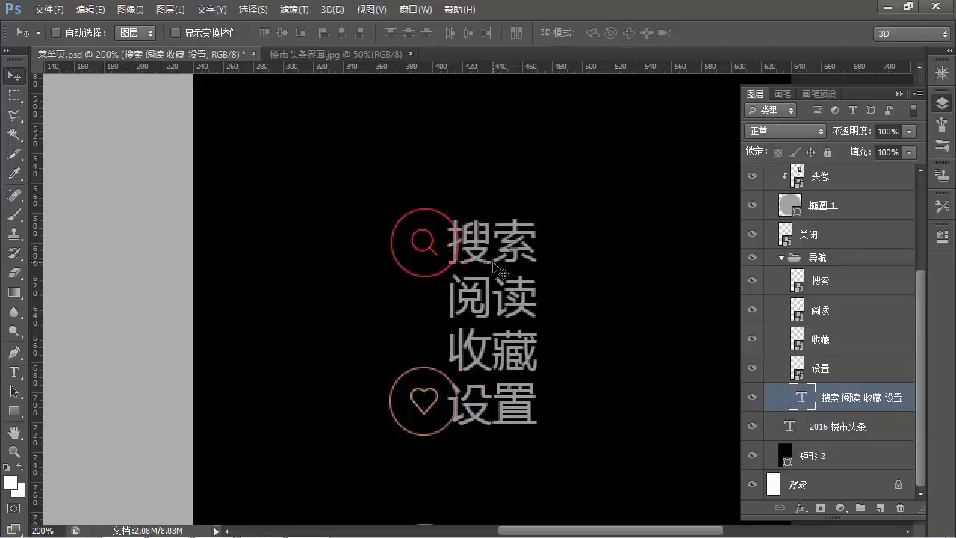
pyautogui.hotkey('ctrl', '-')
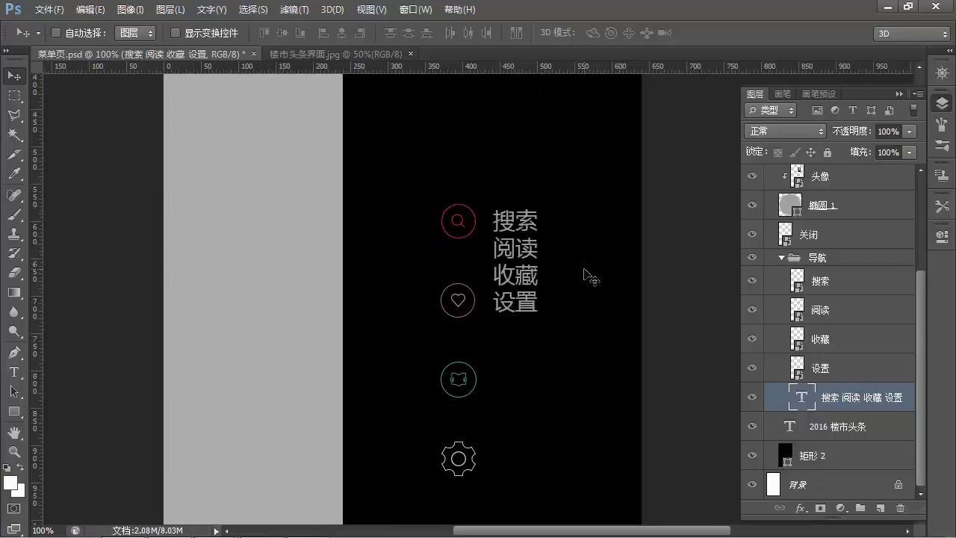
# Set the line spacing of the 搜索 阅读 收藏 设置 text to 106 px and commit the edit
pyautogui.press('t')
pyautogui.click(527, 271)
pyautogui.hotkey('ctrl', 'a')
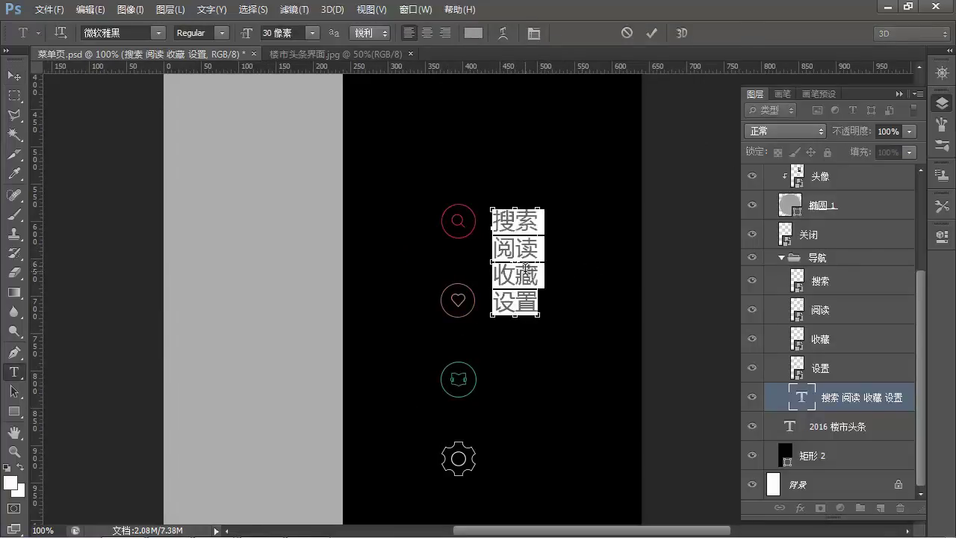
pyautogui.hotkey('ctrl', 't')
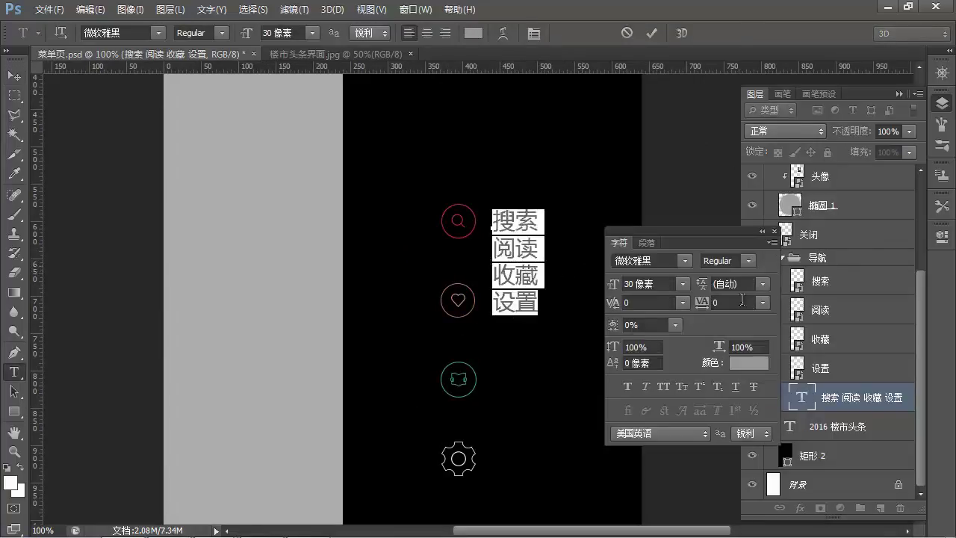
pyautogui.click(712, 282)
pyautogui.scroll(10, 712, 282)
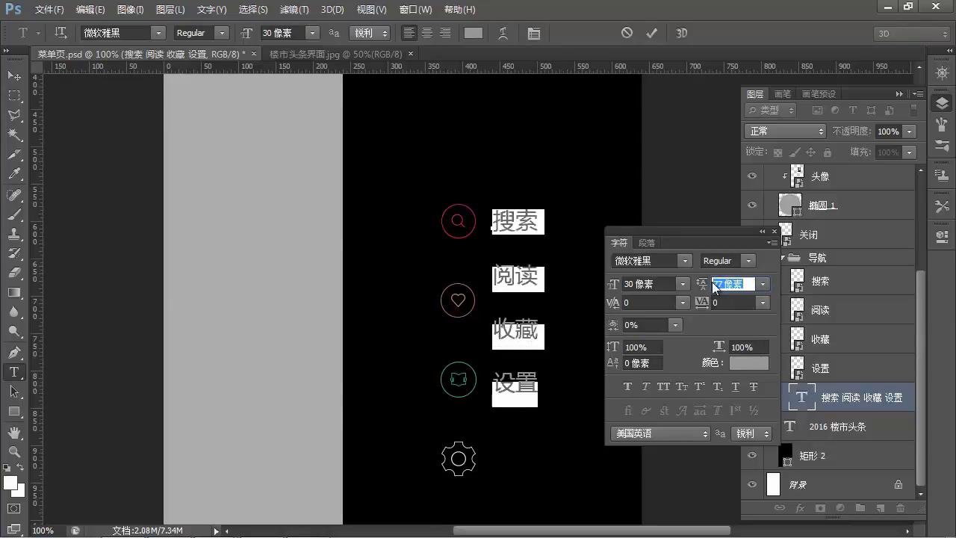
pyautogui.scroll(20, 712, 281)
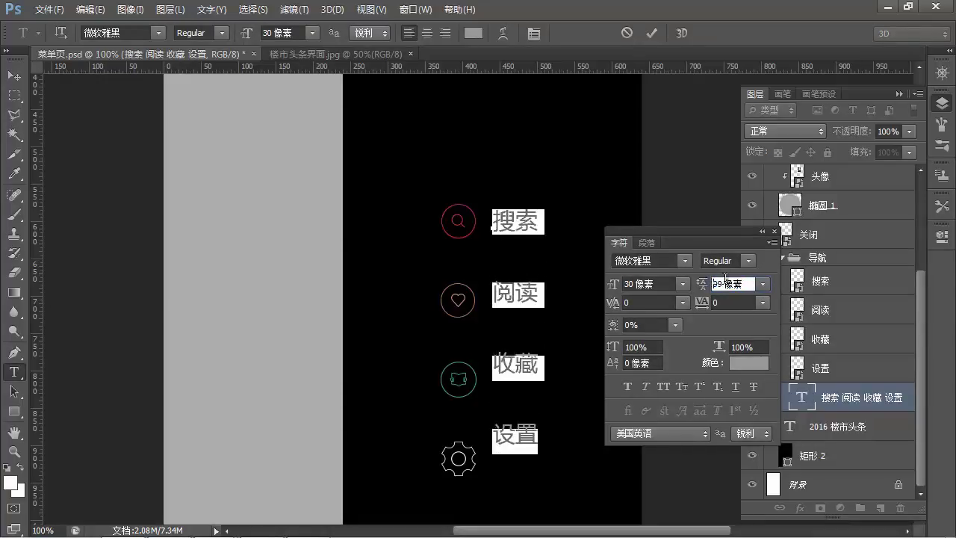
pyautogui.scroll(4, 725, 278)
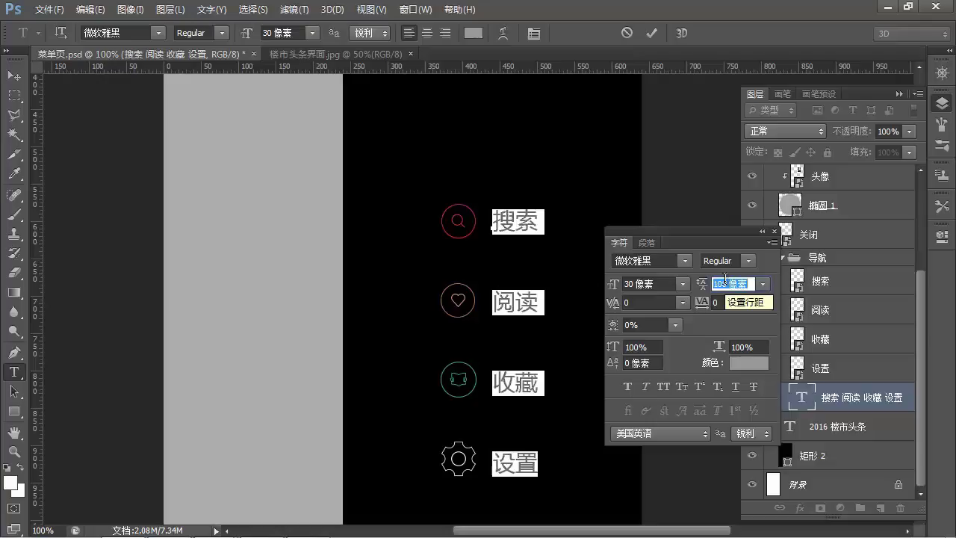
pyautogui.scroll(-1, 726, 278)
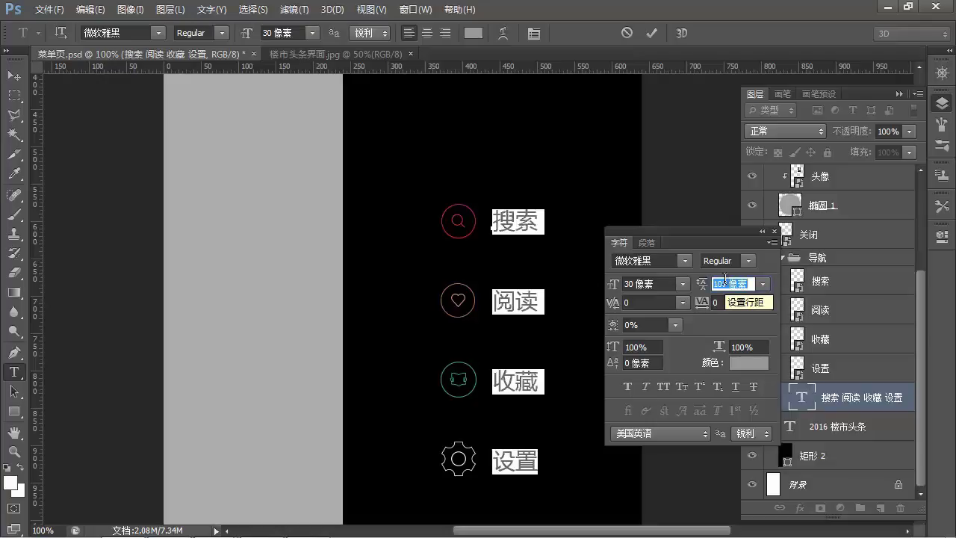
pyautogui.scroll(-2, 725, 278)
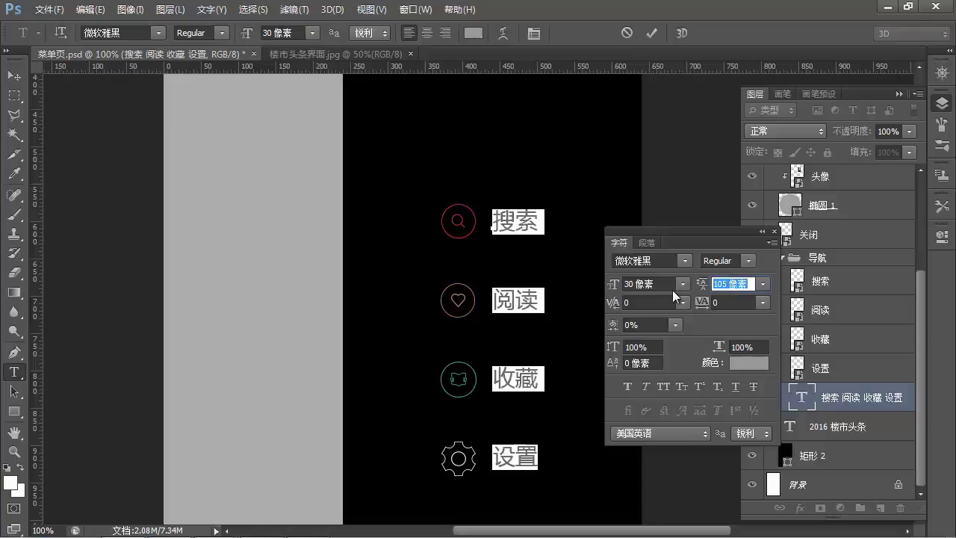
pyautogui.hotkey('ctrl', 'Return')
pyautogui.moveTo(523, 331); pyautogui.dragTo(461, 312)
pyautogui.scroll(-5, 461, 312)
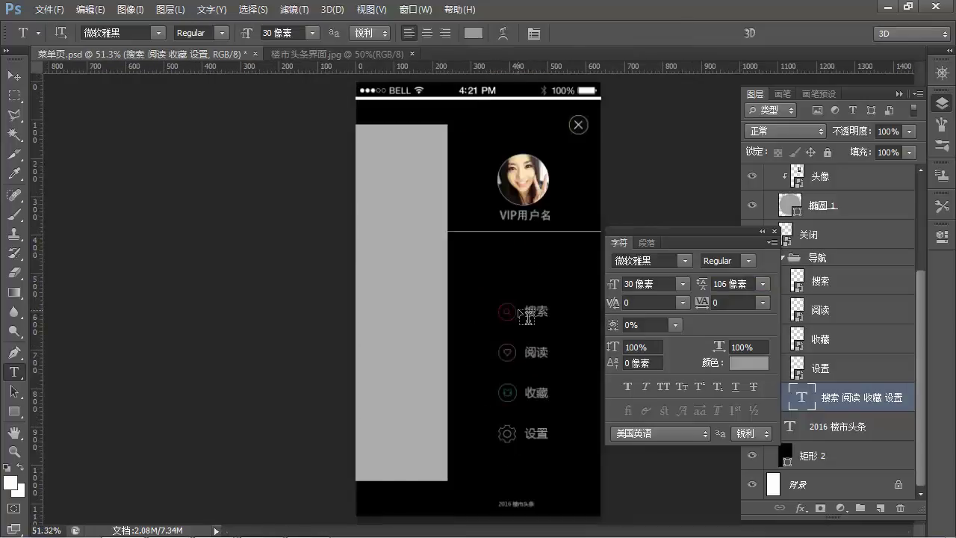
# Change the color of the "2016 楼市头条" footer text to dark gray #3c3c3c
pyautogui.press('v')
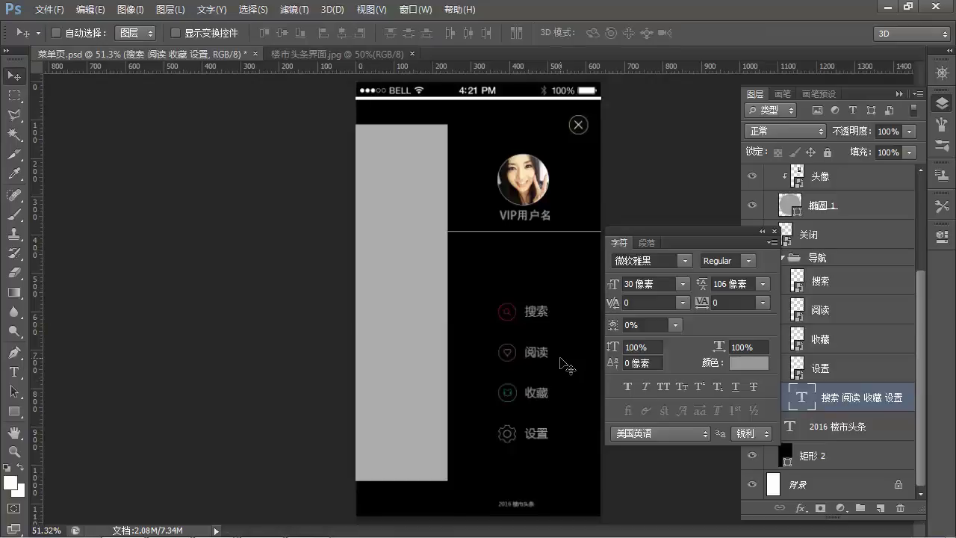
pyautogui.keyDown('ctrl'); pyautogui.click(532, 482); pyautogui.keyUp('ctrl')
pyautogui.keyDown('ctrl'); pyautogui.click(531, 482); pyautogui.keyUp('ctrl')
pyautogui.keyDown('ctrl'); pyautogui.click(455, 251); pyautogui.keyUp('ctrl')
pyautogui.scroll(-3, 481, 305)
pyautogui.scroll(2, 486, 220)
pyautogui.moveTo(485, 242); pyautogui.dragTo(483, 316)
pyautogui.press('t')
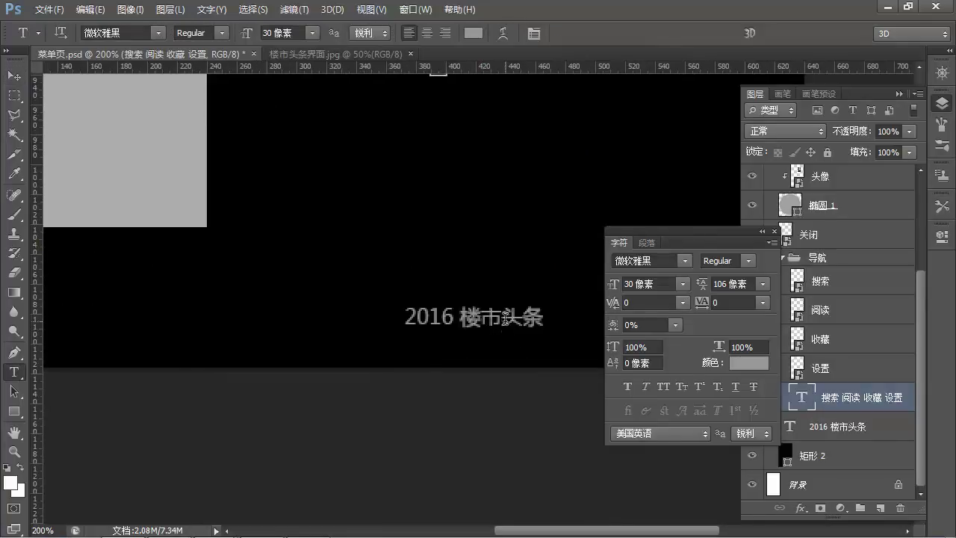
pyautogui.click(502, 317)
pyautogui.hotkey('ctrl', 'Return')
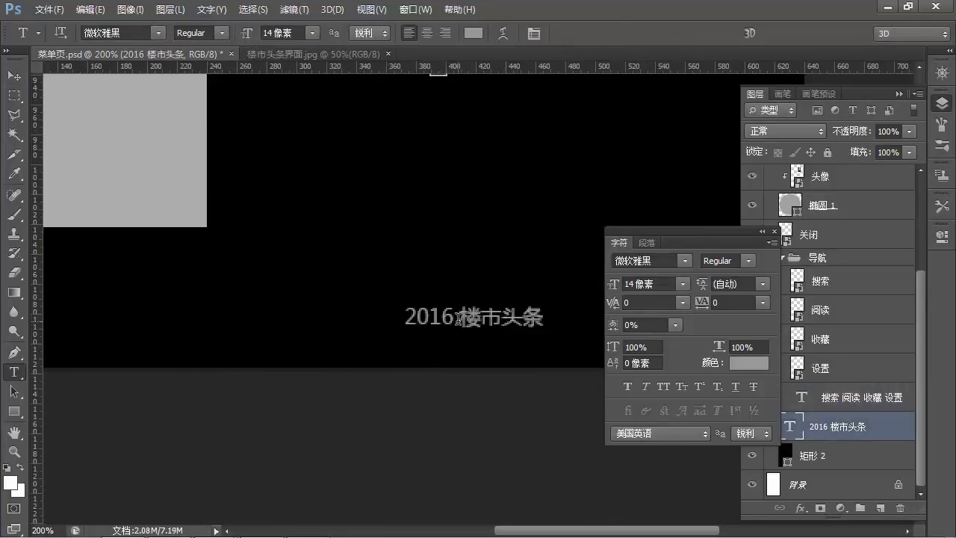
pyautogui.click(738, 362)
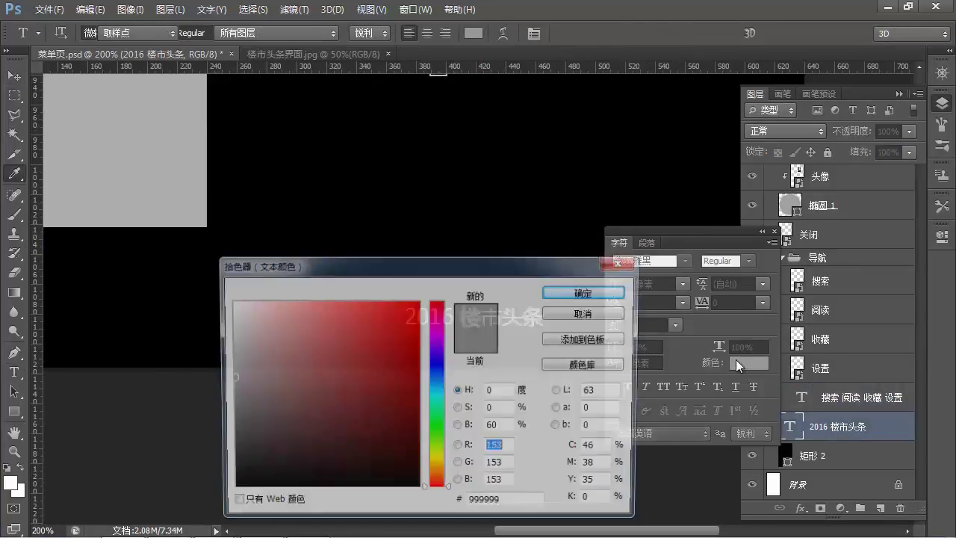
pyautogui.moveTo(316, 416); pyautogui.dragTo(209, 446)
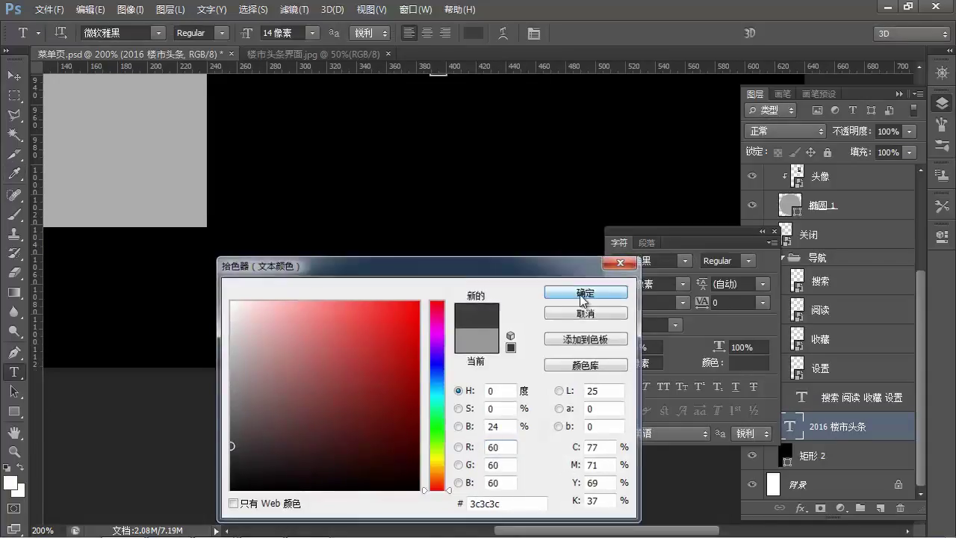
pyautogui.click(602, 293)
# Set the baseline shift of "2016" in the footer text to -1 px and commit the edit
pyautogui.moveTo(452, 321); pyautogui.dragTo(346, 317)
pyautogui.click(467, 316)
pyautogui.moveTo(455, 318); pyautogui.dragTo(381, 320)
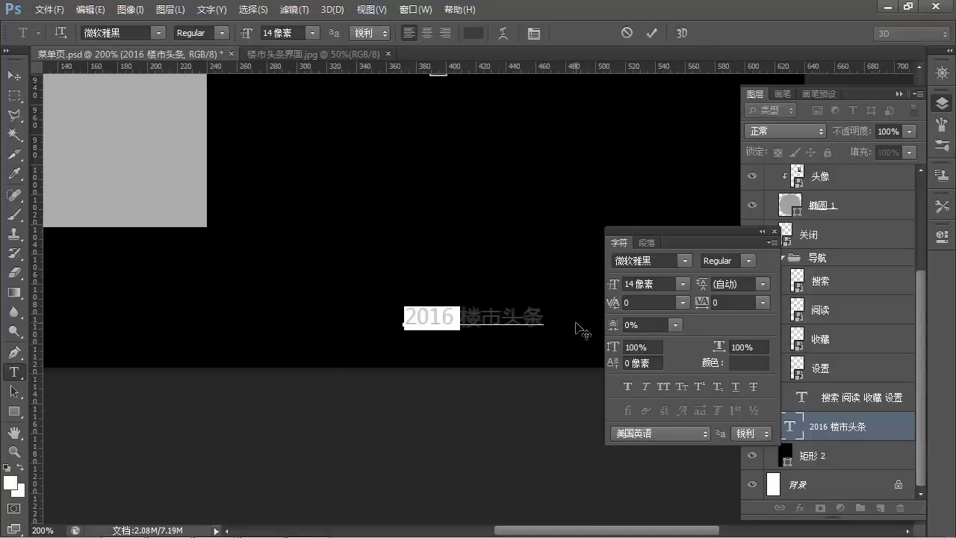
pyautogui.click(657, 361)
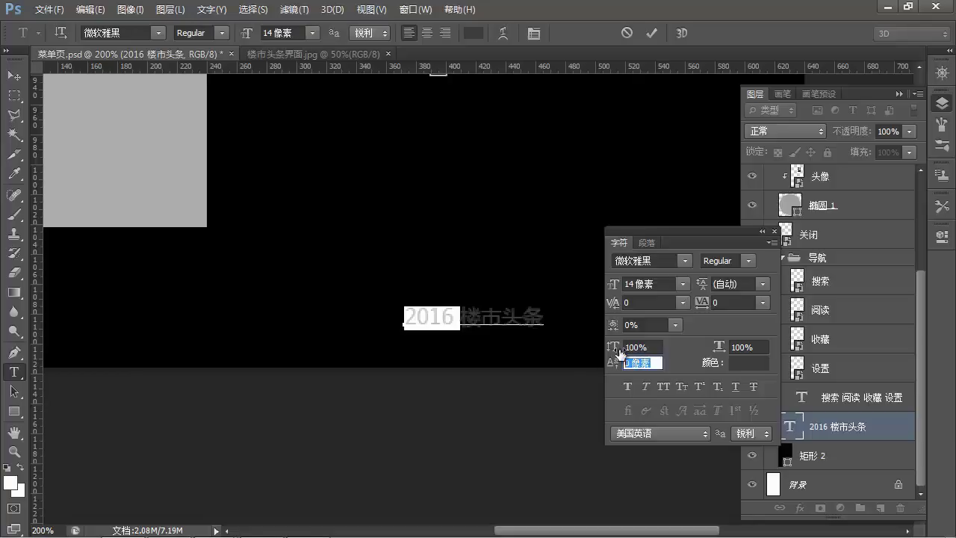
pyautogui.press('Down')
pyautogui.press('Down')
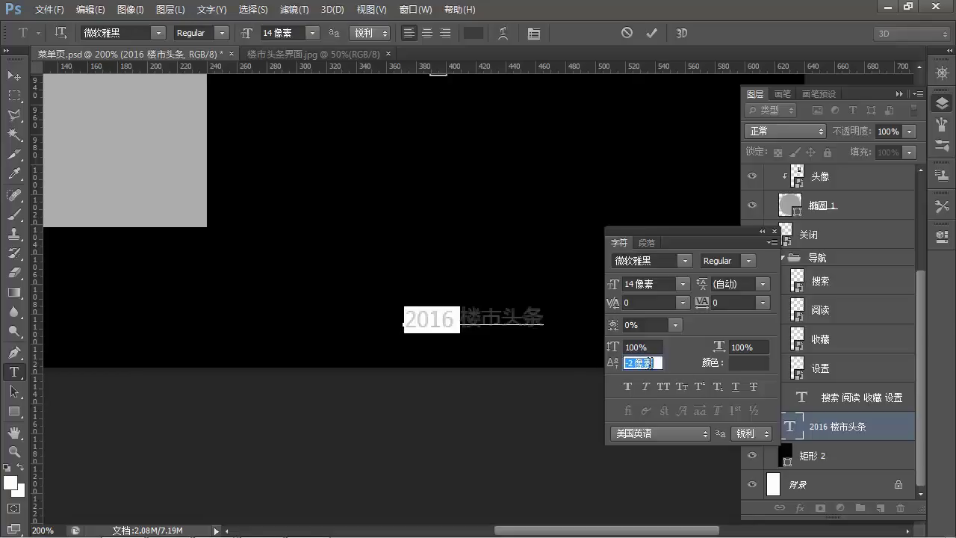
pyautogui.press('Up')
pyautogui.click(464, 320)
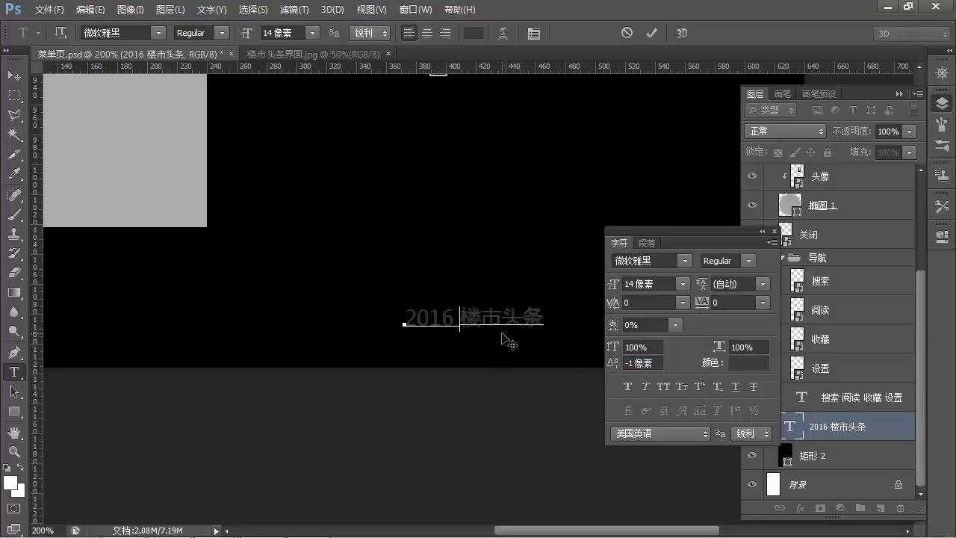
pyautogui.hotkey('ctrl', 'Return')
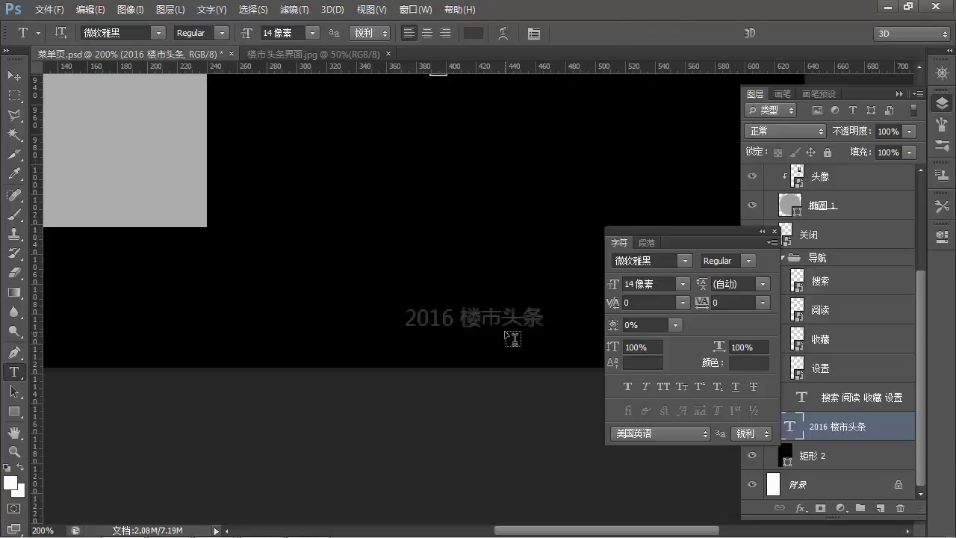
# Save the document and move the floating character settings away from the artwork
pyautogui.scroll(4, 489, 303)
pyautogui.scroll(-5, 486, 302)
pyautogui.hotkey('ctrl', 's')
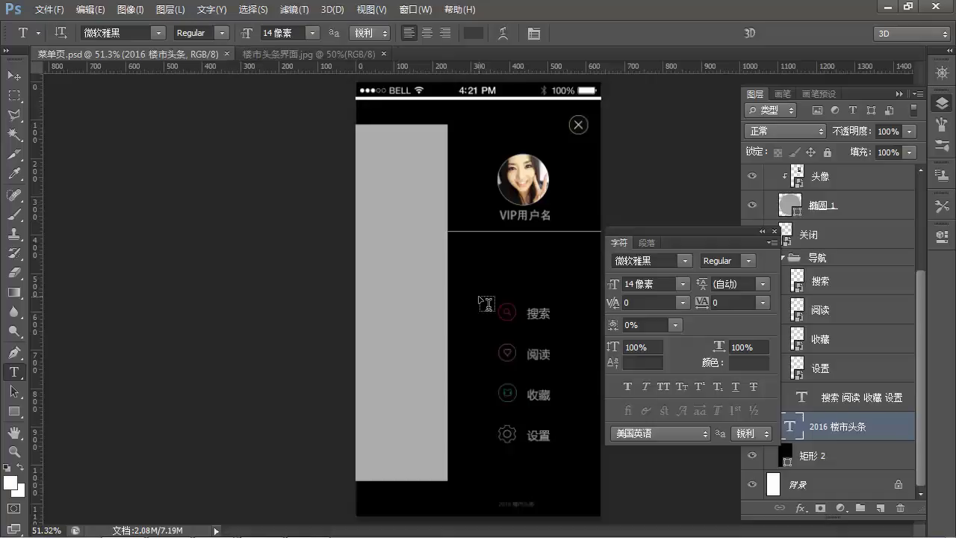
pyautogui.moveTo(729, 230); pyautogui.dragTo(780, 226)
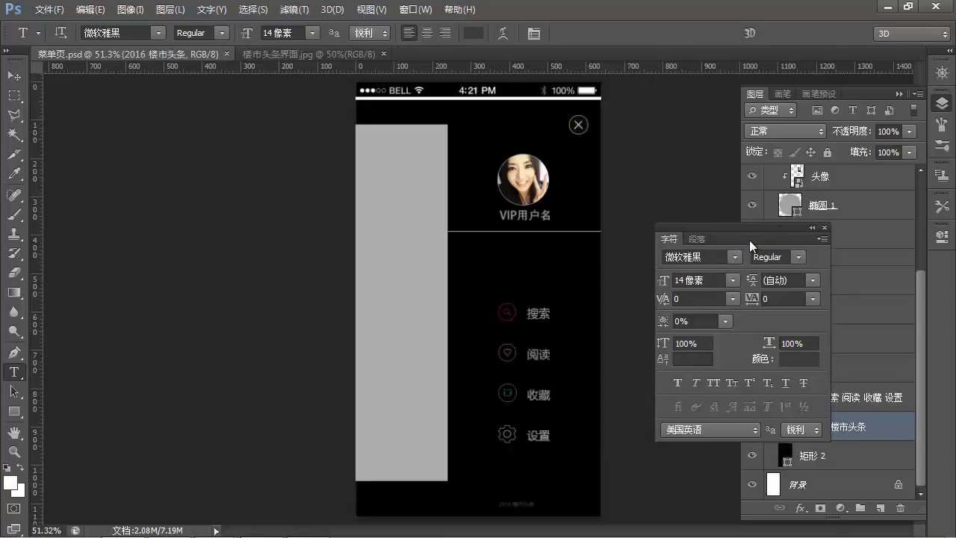
# Align the status bar rectangle 矩形 1 with the top edge of the canvas and clear the selection
pyautogui.press('v')
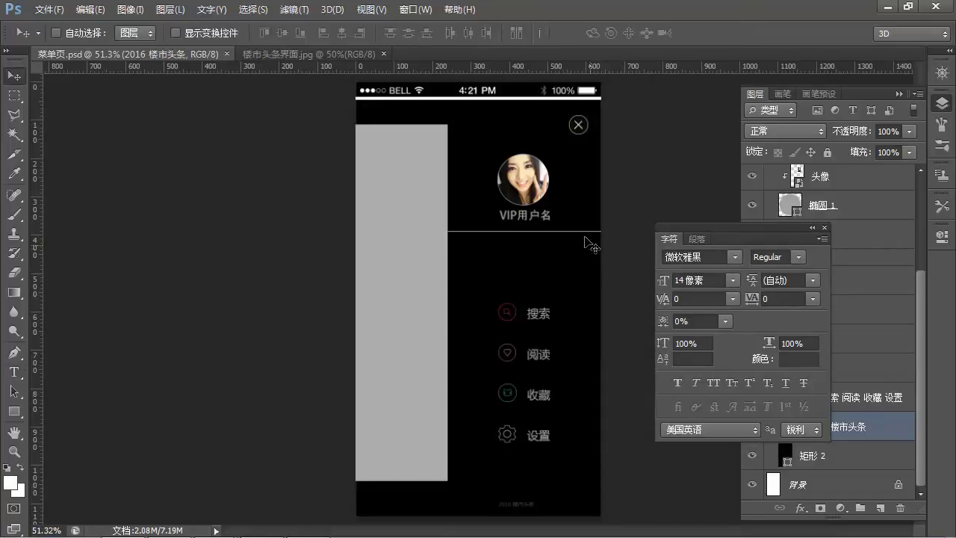
pyautogui.keyDown('ctrl'); pyautogui.click(527, 102); pyautogui.keyUp('ctrl')
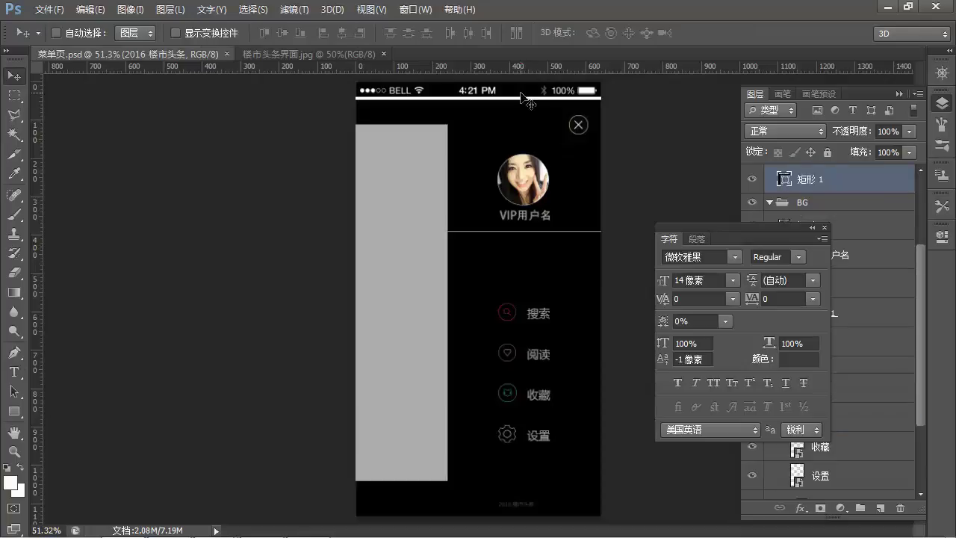
pyautogui.hotkey('ctrl', 'a')
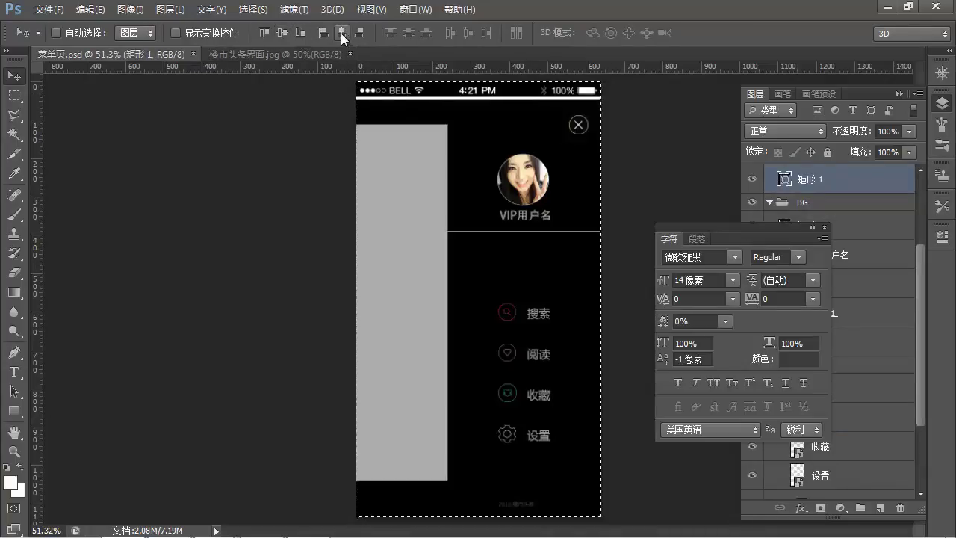
pyautogui.click(266, 32)
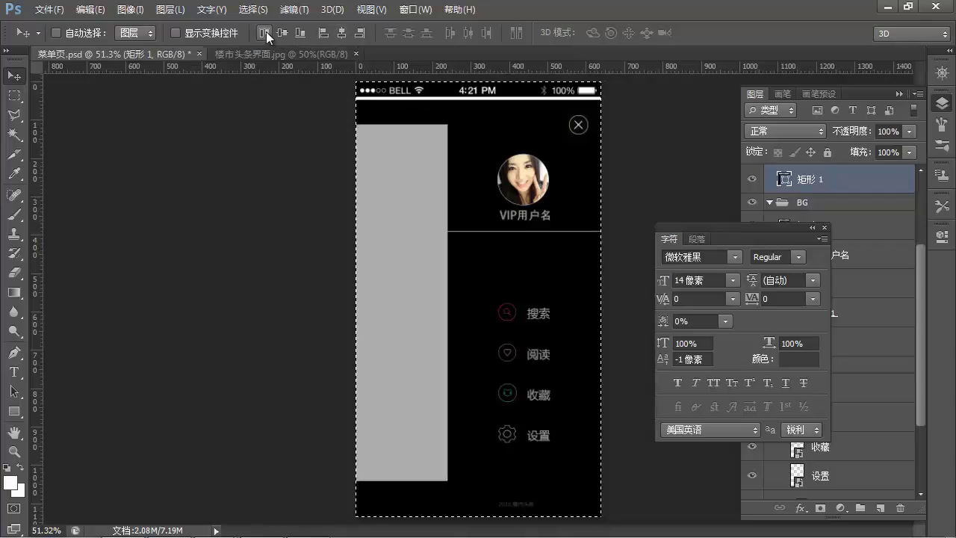
pyautogui.hotkey('ctrl', 'd')
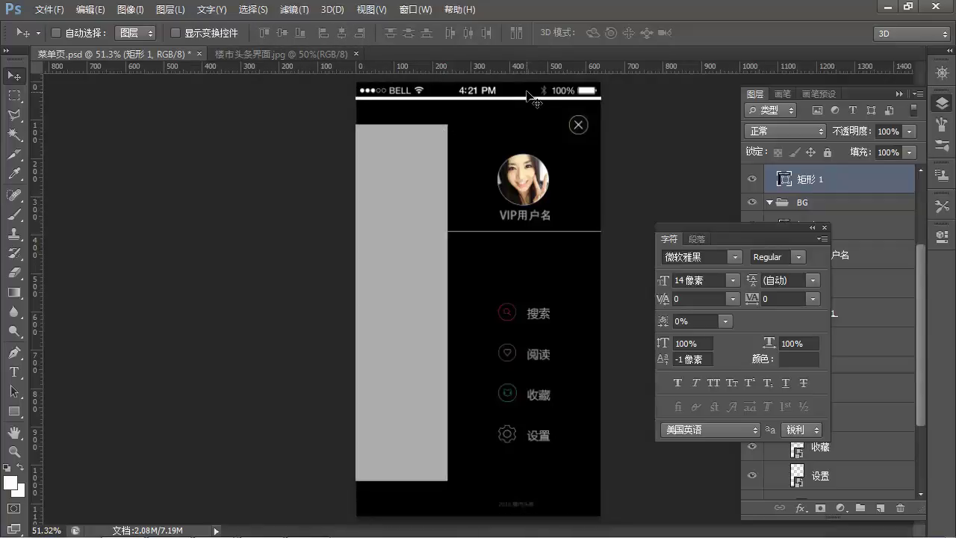
# Center the black background rectangle 矩形 2 vertically on the canvas and clear the selection
pyautogui.keyDown('ctrl'); pyautogui.click(489, 103); pyautogui.keyUp('ctrl')
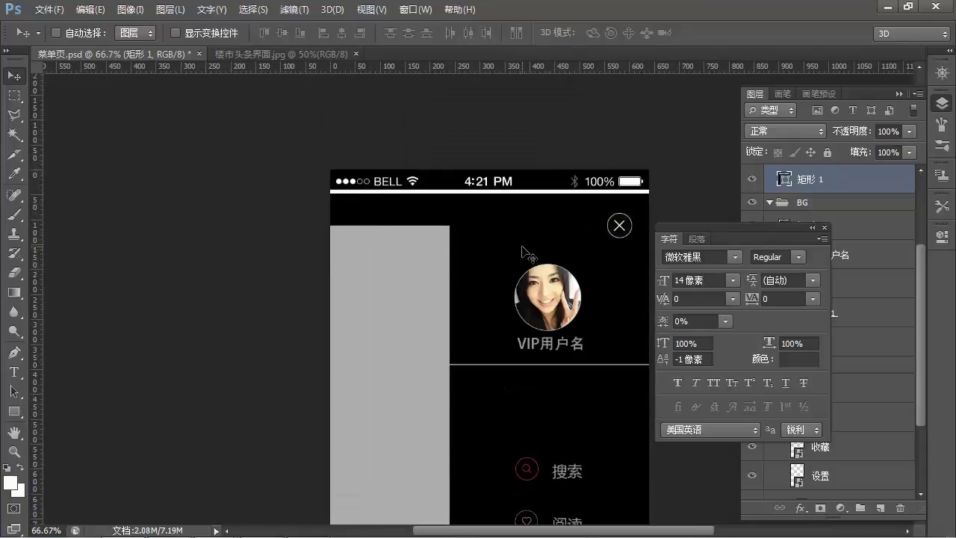
pyautogui.hotkey('ctrl', 'a')
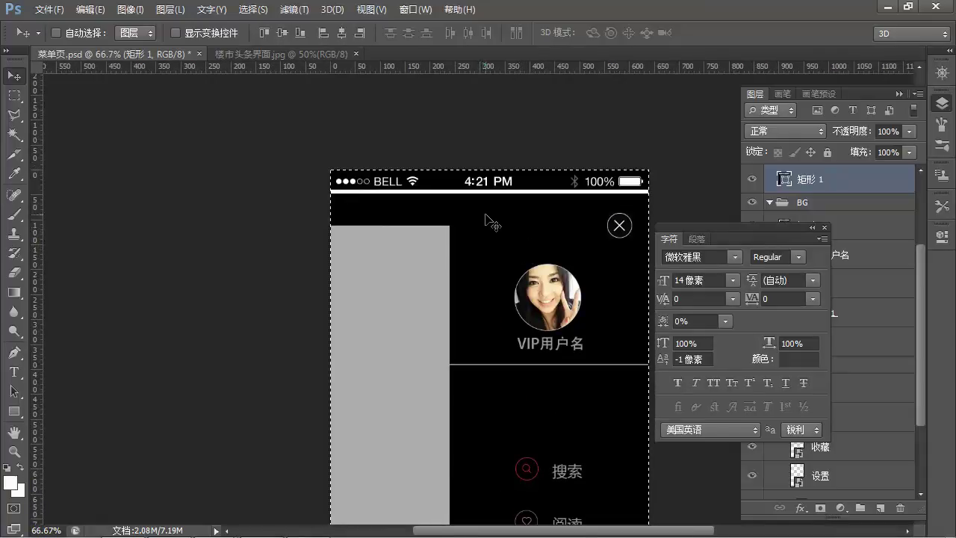
pyautogui.scroll(-5, 925, 287)
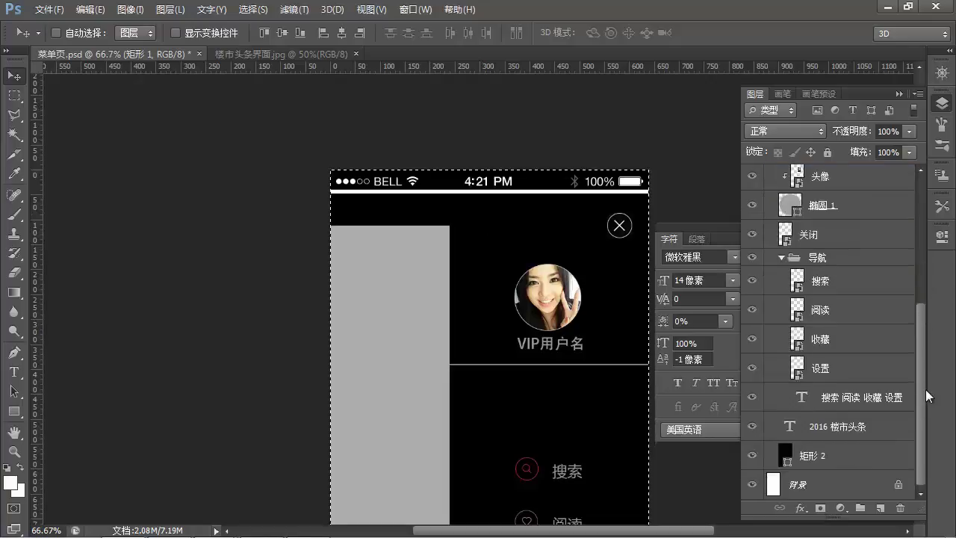
pyautogui.click(865, 455)
pyautogui.click(285, 33)
pyautogui.hotkey('ctrl', 'd')
# Change the fill of the divider line 矩形 4 below the user name to gray #646464
pyautogui.moveTo(478, 275); pyautogui.dragTo(506, 207)
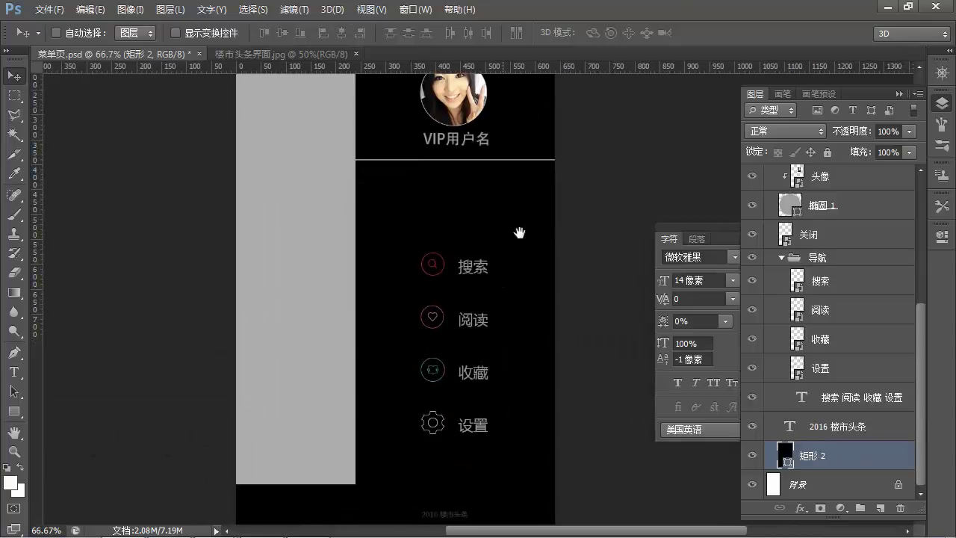
pyautogui.moveTo(512, 248); pyautogui.dragTo(523, 239)
pyautogui.moveTo(448, 262); pyautogui.dragTo(451, 306)
pyautogui.scroll(-1, 489, 273)
pyautogui.scroll(3, 508, 267)
pyautogui.scroll(2, 572, 227)
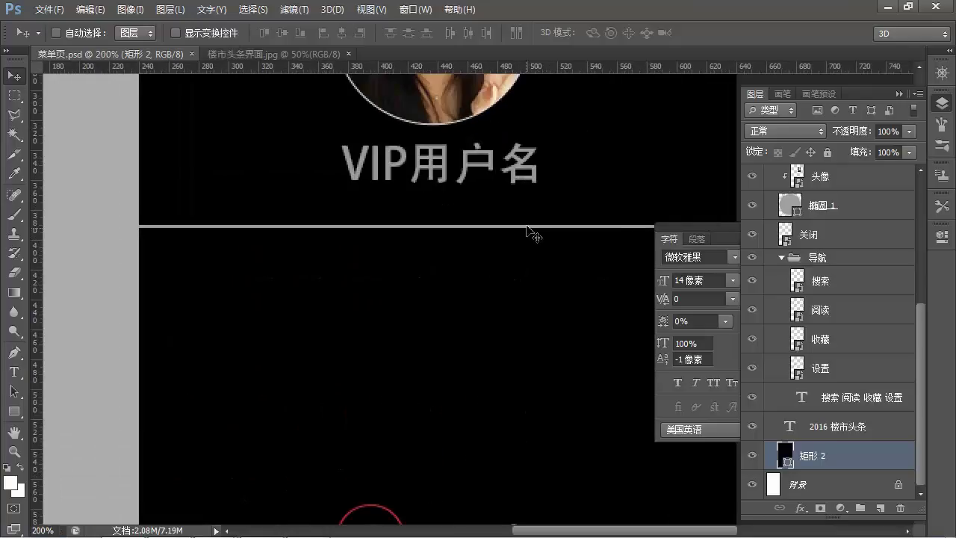
pyautogui.keyDown('ctrl'); pyautogui.click(526, 227); pyautogui.keyUp('ctrl')
pyautogui.doubleClick(784, 179)
pyautogui.moveTo(391, 386); pyautogui.dragTo(207, 417)
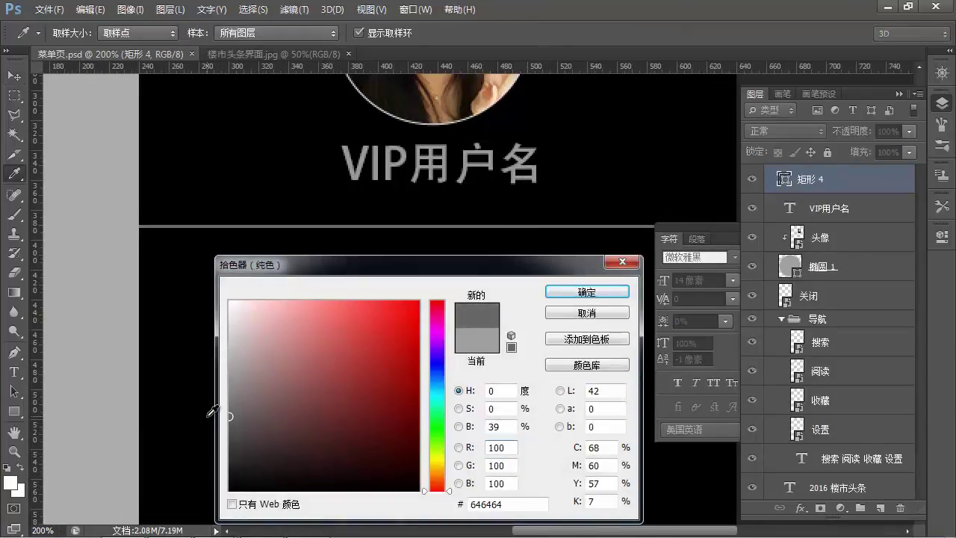
pyautogui.press('Return')
# Select the VIP用户名 text layer and check its font settings
pyautogui.press('v')
pyautogui.hotkey('ctrl', '-')
pyautogui.moveTo(410, 248); pyautogui.dragTo(415, 318)
pyautogui.press('t')
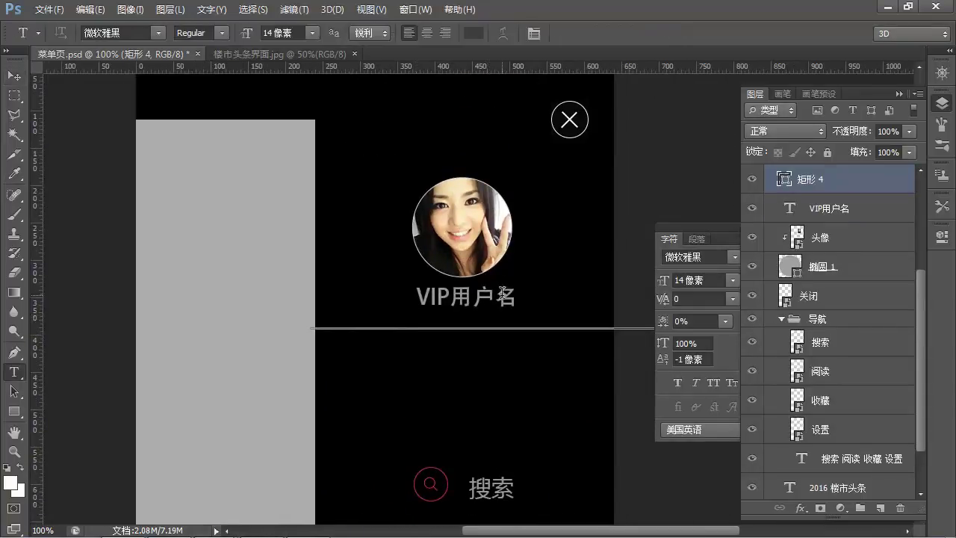
pyautogui.hotkey('alt', '[')
pyautogui.hotkey('ctrl', '-')
pyautogui.hotkey('ctrl', '-')
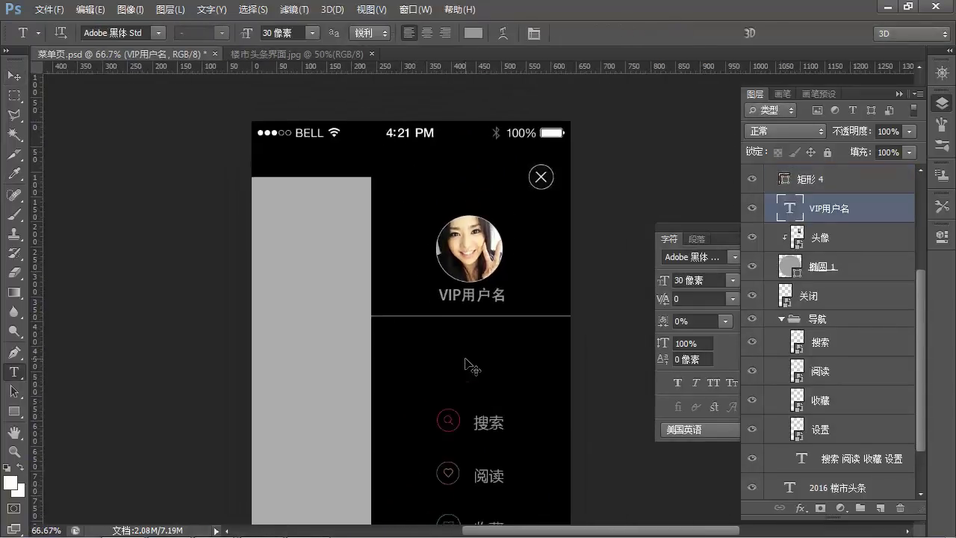
# Select the gray rectangle 矩形 3 and place the image 楼市头条.jpg from the 素材 folder above it
pyautogui.press('v')
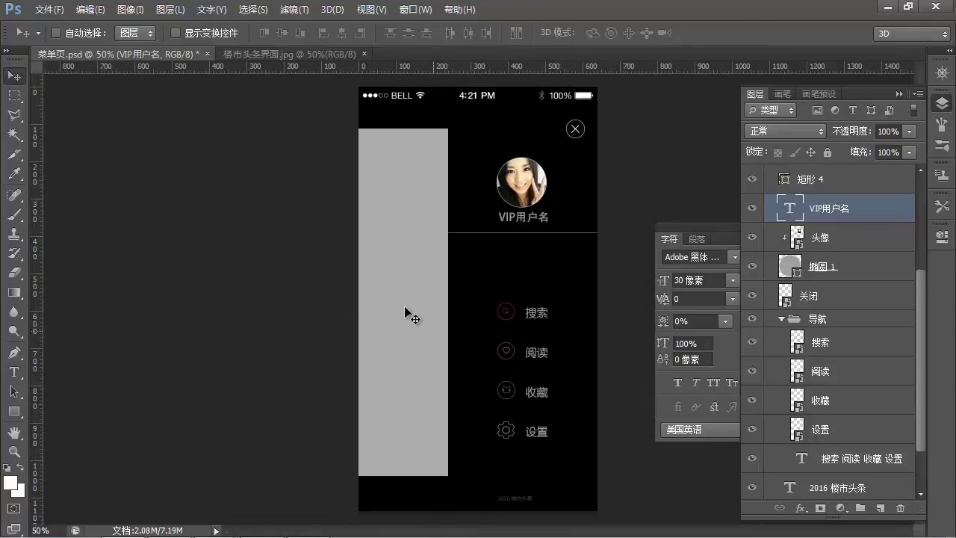
pyautogui.keyDown('ctrl'); pyautogui.click(418, 314); pyautogui.keyUp('ctrl')
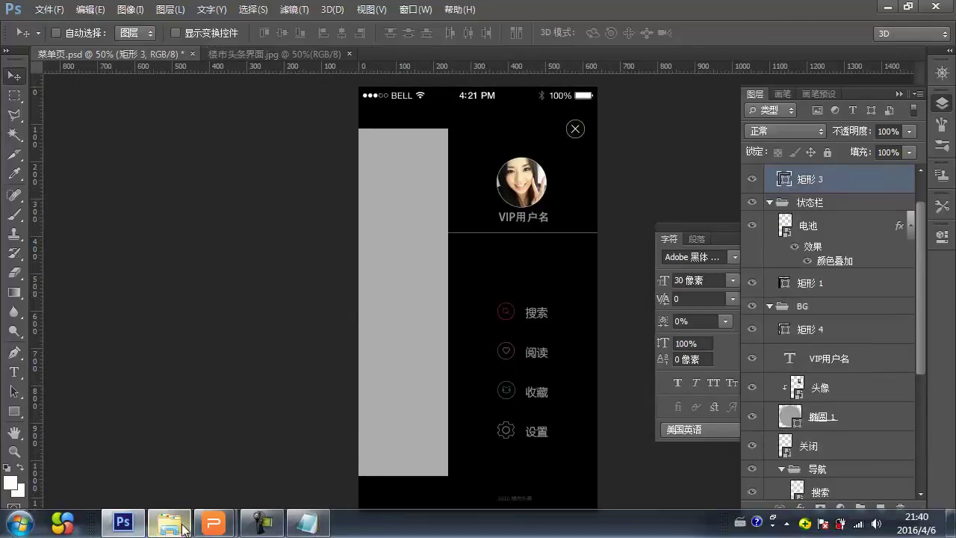
pyautogui.moveTo(170, 525)
pyautogui.click(177, 466)
pyautogui.click(692, 381)
pyautogui.moveTo(662, 232); pyautogui.dragTo(387, 348)
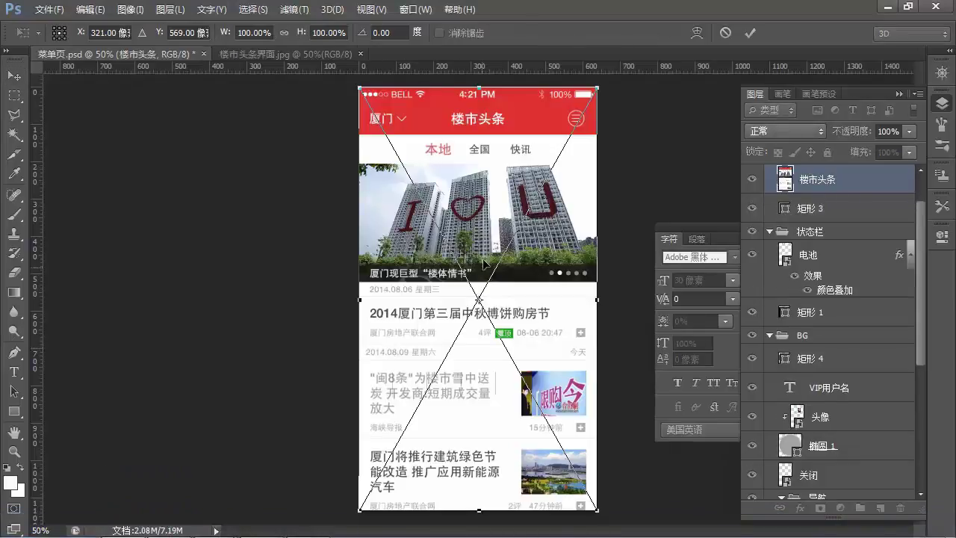
pyautogui.press('Return')
# Move the 楼市头条 screenshot so its top-right corner meets the top-right corner of the gray rectangle 矩形 3
pyautogui.moveTo(499, 224); pyautogui.dragTo(349, 265)
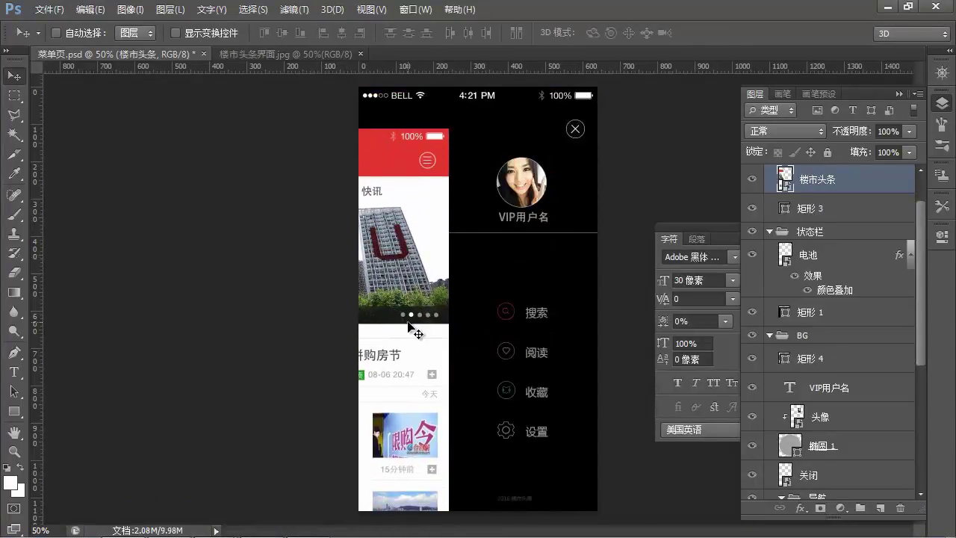
pyautogui.hotkey('ctrl', 't')
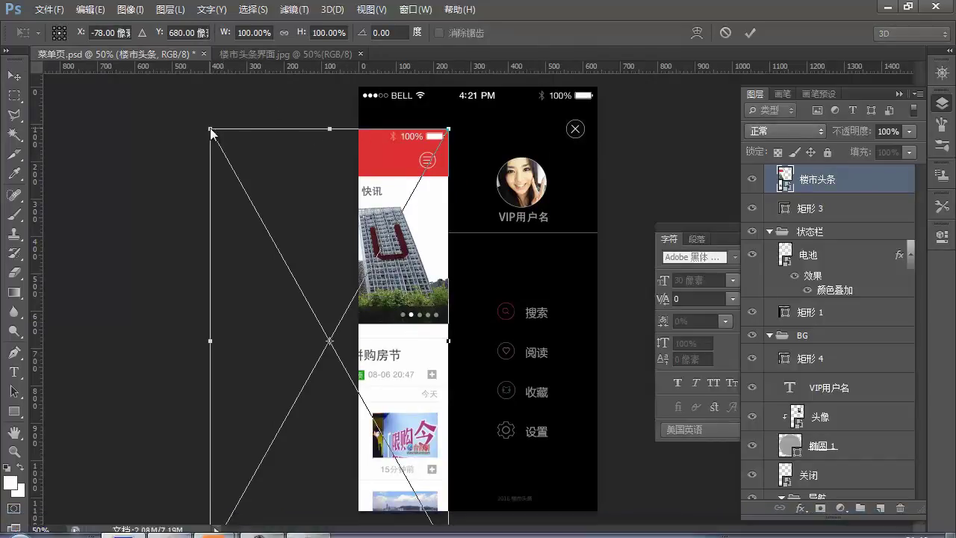
pyautogui.press('Return')
pyautogui.press('F7')
pyautogui.press('F7')
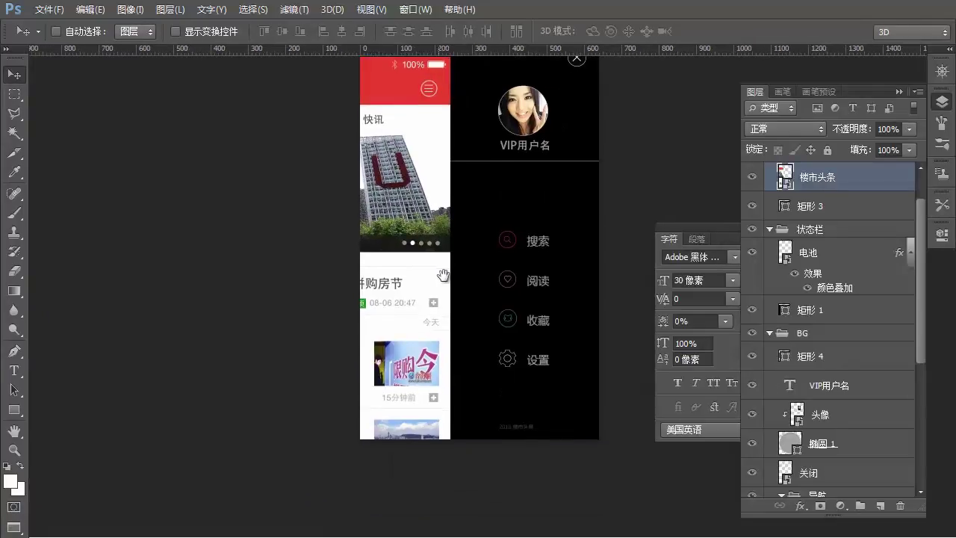
# Scale the 楼市头条 screenshot proportionally to about 82% from its top-right corner to match the gray rectangle's height
pyautogui.hotkey('ctrl', 't')
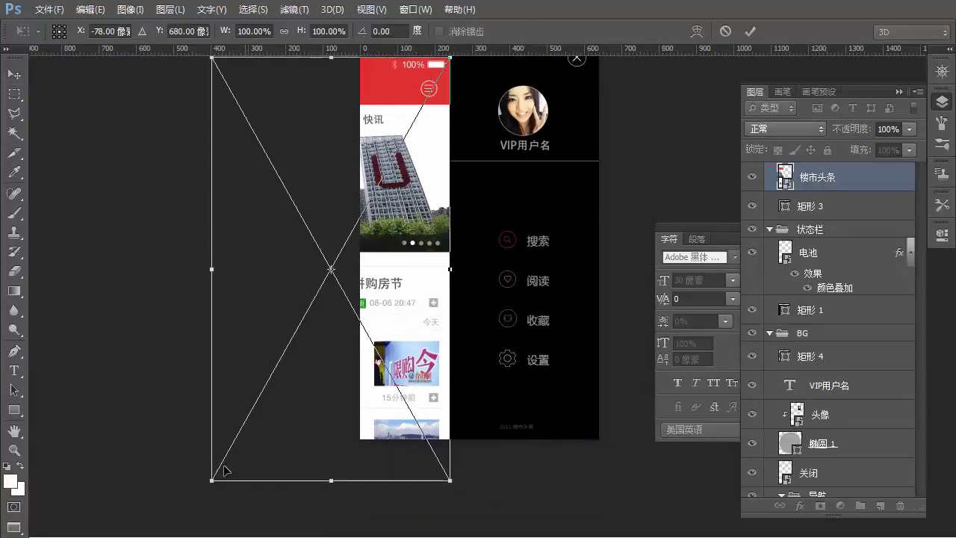
pyautogui.moveTo(212, 482); pyautogui.dragTo(255, 404)
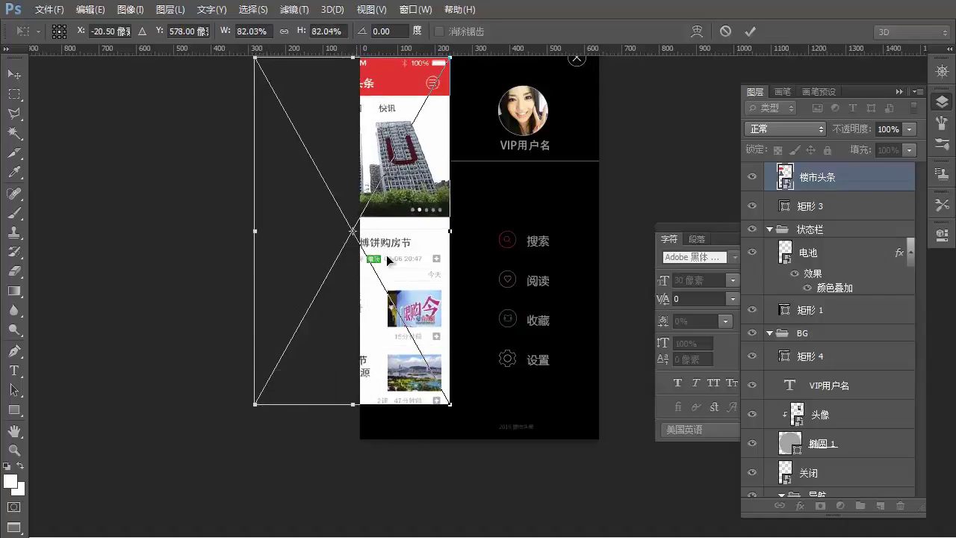
pyautogui.press('Return')
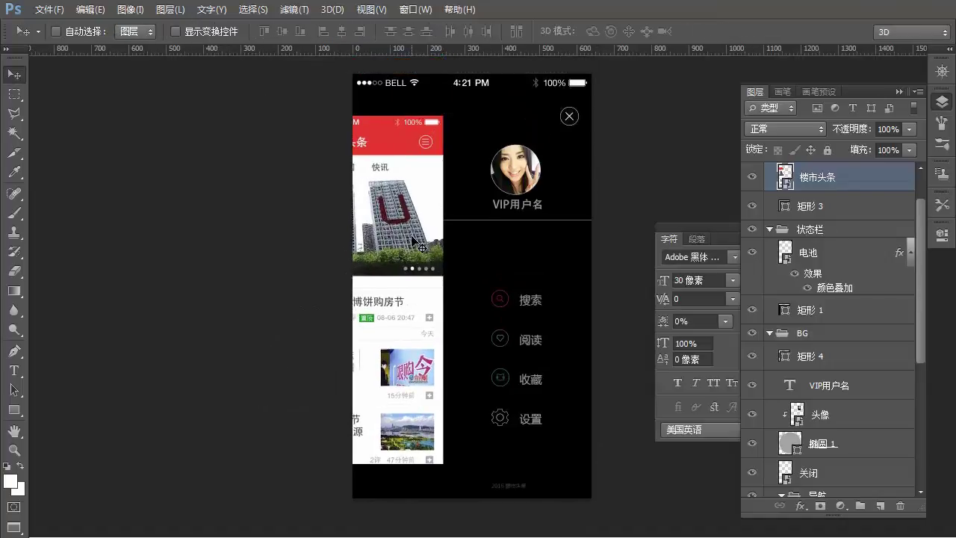
pyautogui.moveTo(414, 241); pyautogui.dragTo(412, 242)
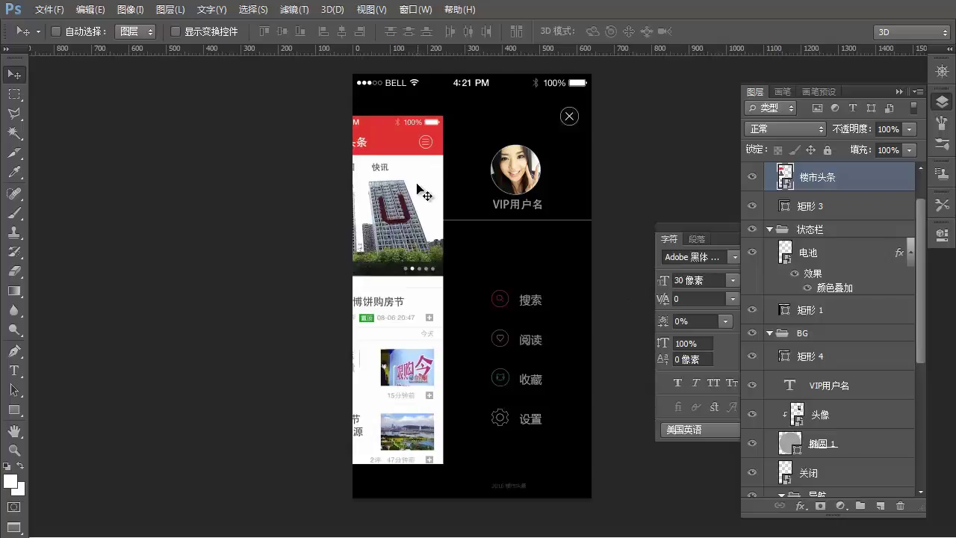
# Hide the gray placeholder rectangle 矩形 3 in the 首页 group and select the 楼市头条 layer
pyautogui.click(783, 212)
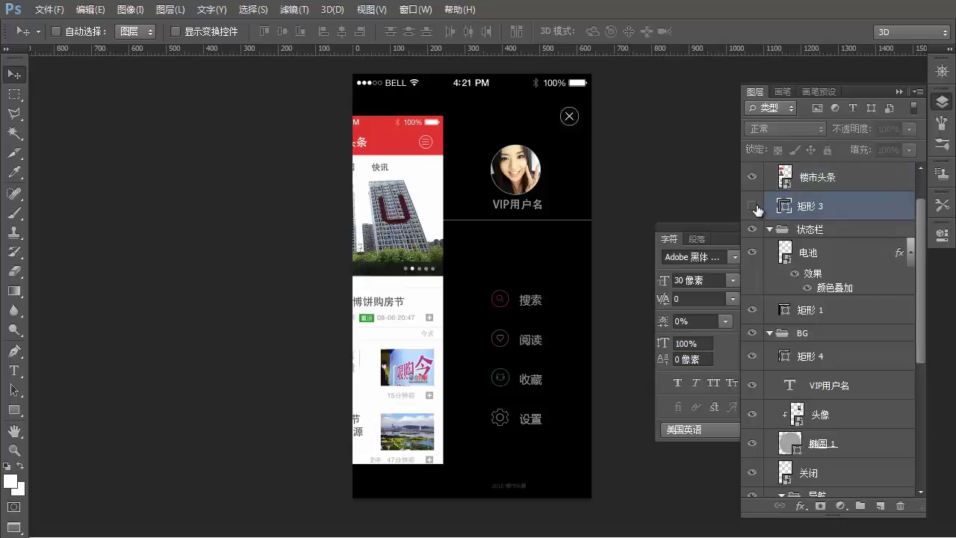
pyautogui.scroll(2, 815, 201)
pyautogui.click(821, 205)
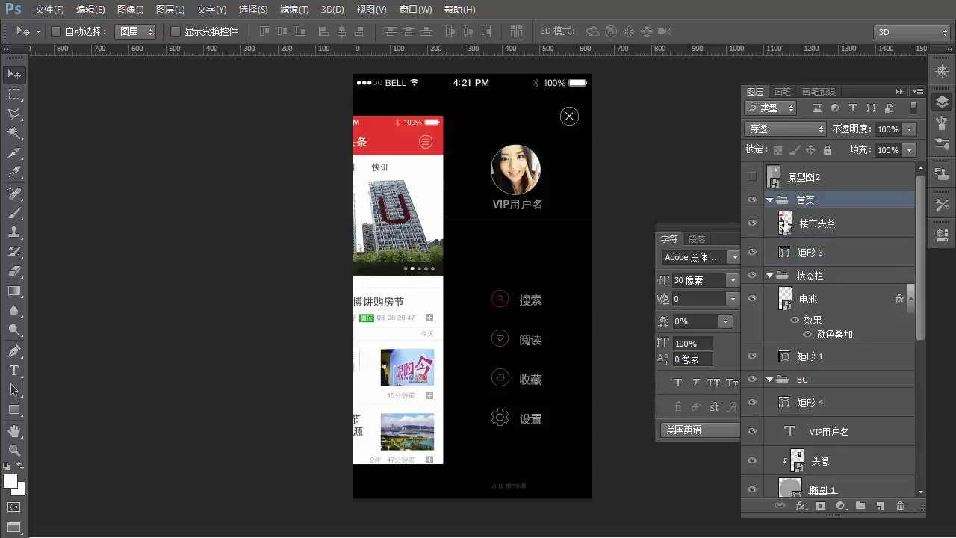
pyautogui.click(836, 230)
pyautogui.click(785, 254)
pyautogui.click(751, 253)
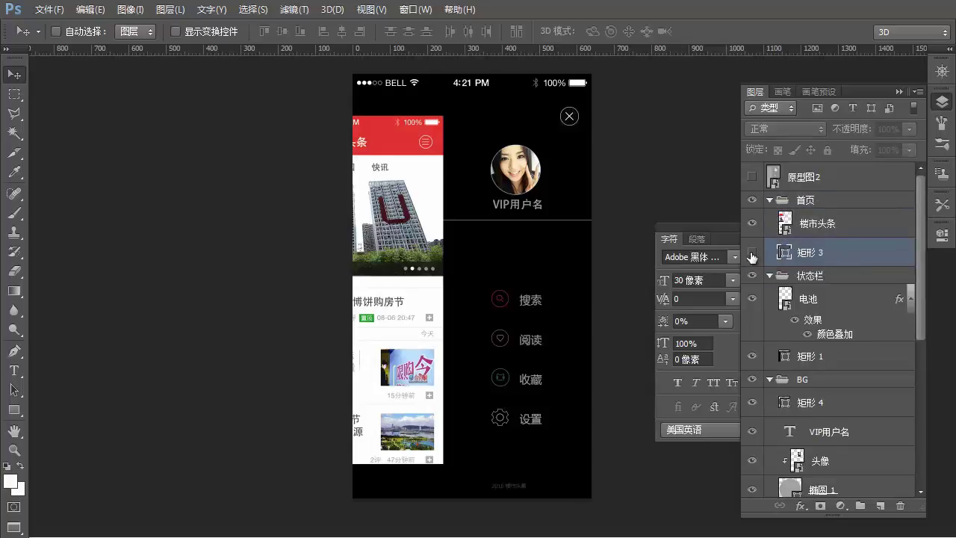
pyautogui.keyDown('ctrl'); pyautogui.click(408, 247); pyautogui.keyUp('ctrl')
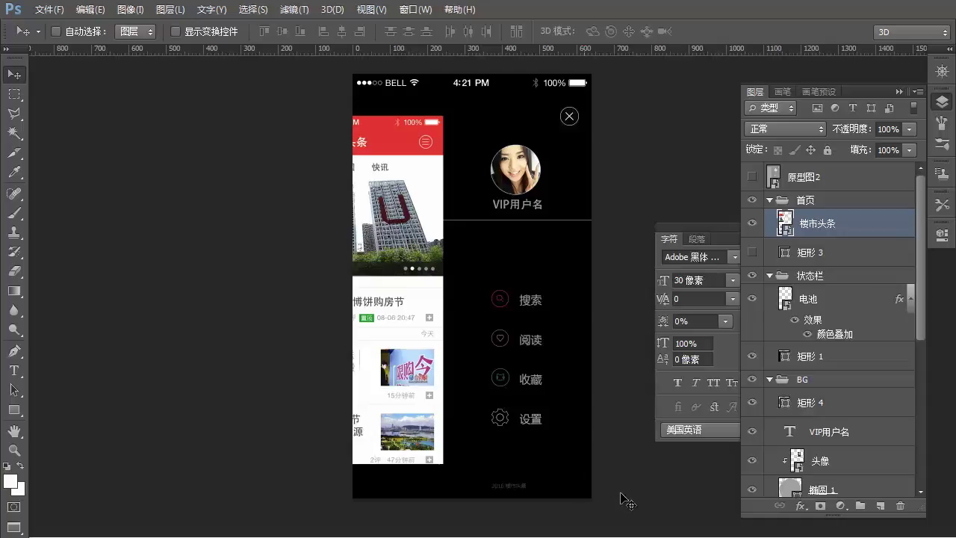
# Select the black background rectangle 矩形 2 and preview the menu page in full-screen mode
pyautogui.keyDown('ctrl'); pyautogui.click(578, 349); pyautogui.keyUp('ctrl')
pyautogui.scroll(-1, 854, 434)
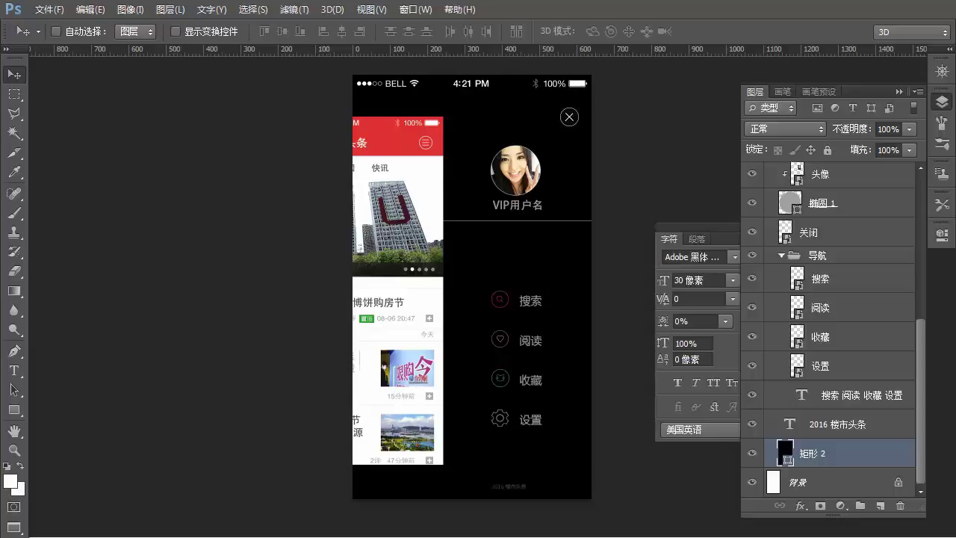
pyautogui.press('f')
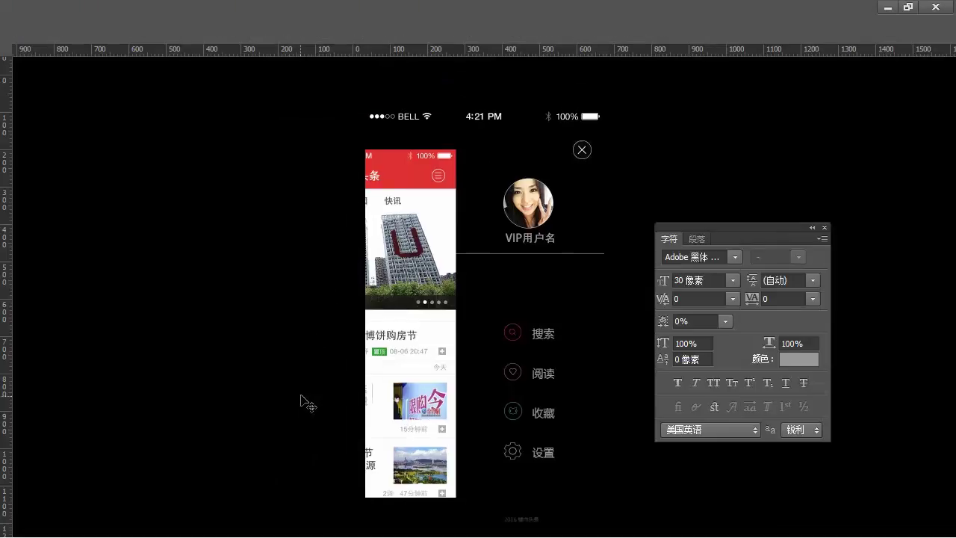
pyautogui.write('fff')
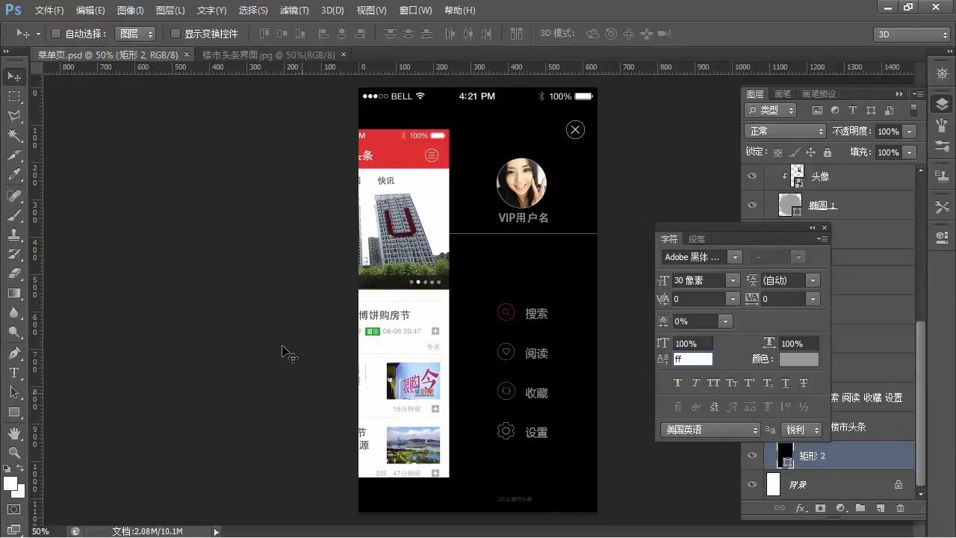
pyautogui.press('Return')
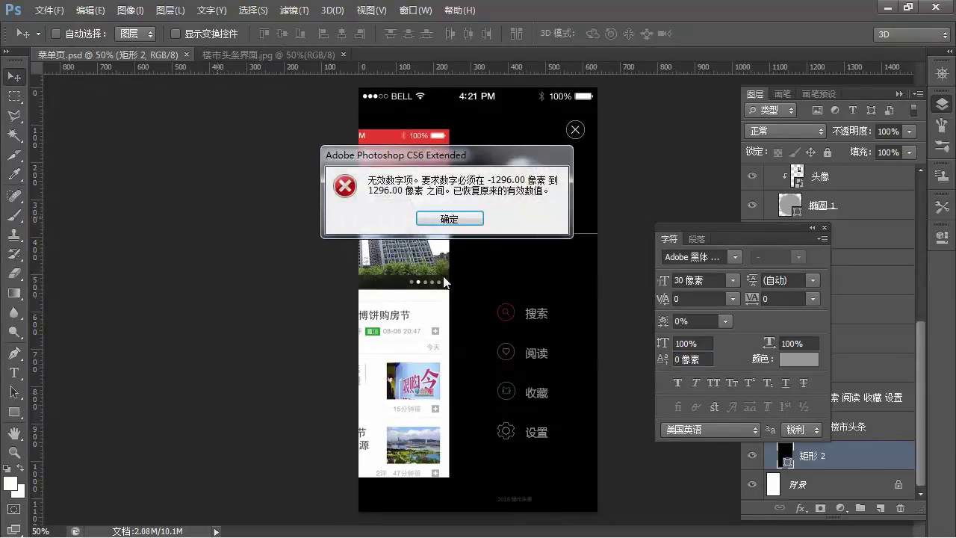
pyautogui.click(449, 219)
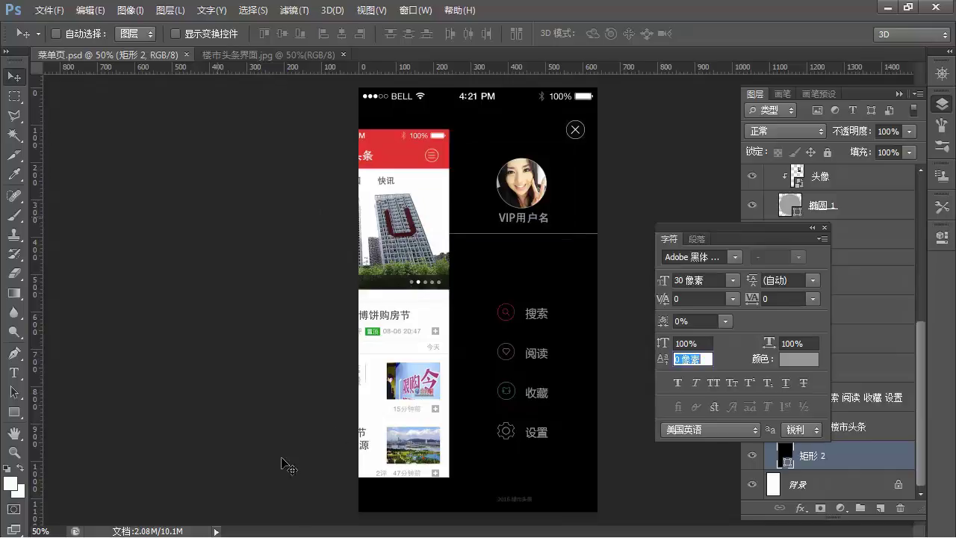
# Place the colorful image 001.jpg from the 素材 folder directly above the black background 矩形 2
pyautogui.hotkey('alt', 'Tab')
pyautogui.moveTo(256, 526)
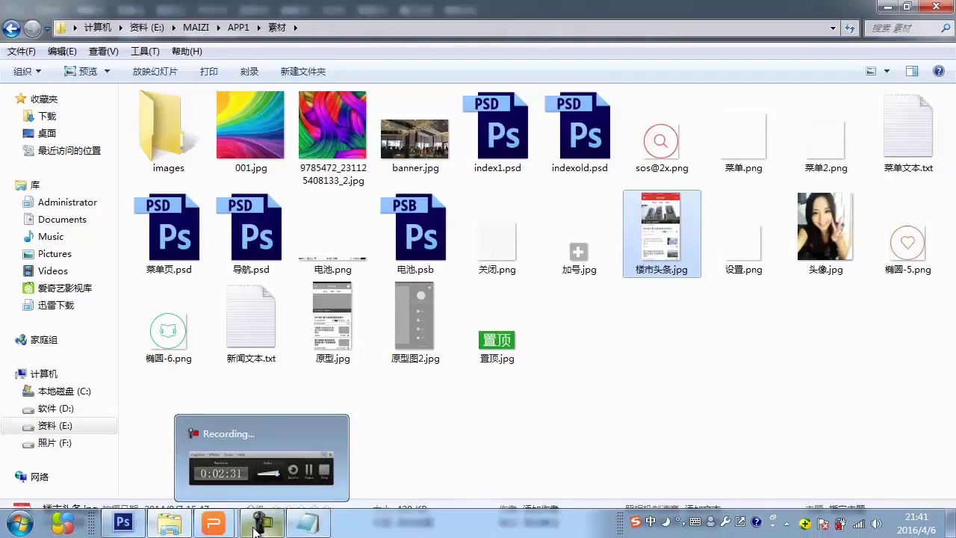
pyautogui.click(519, 444)
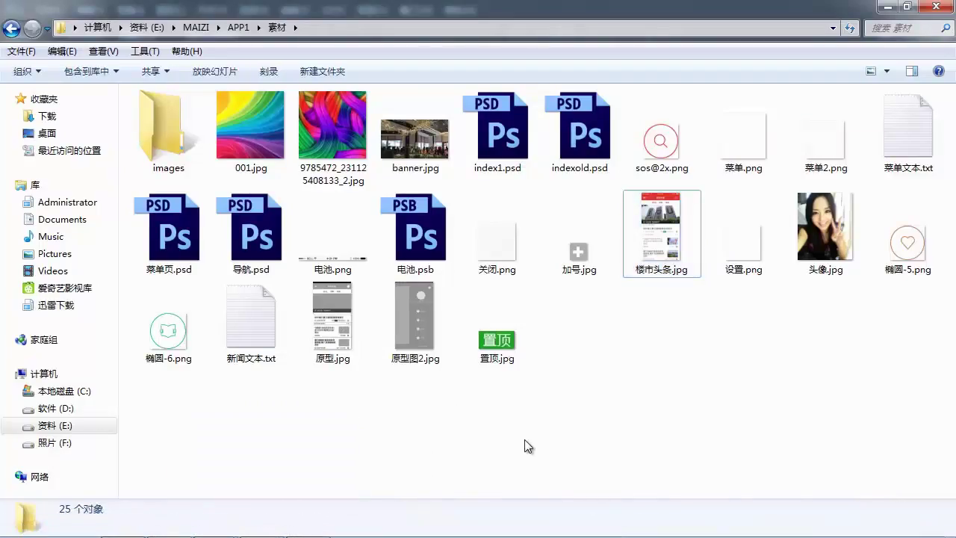
pyautogui.moveTo(247, 127); pyautogui.dragTo(538, 272)
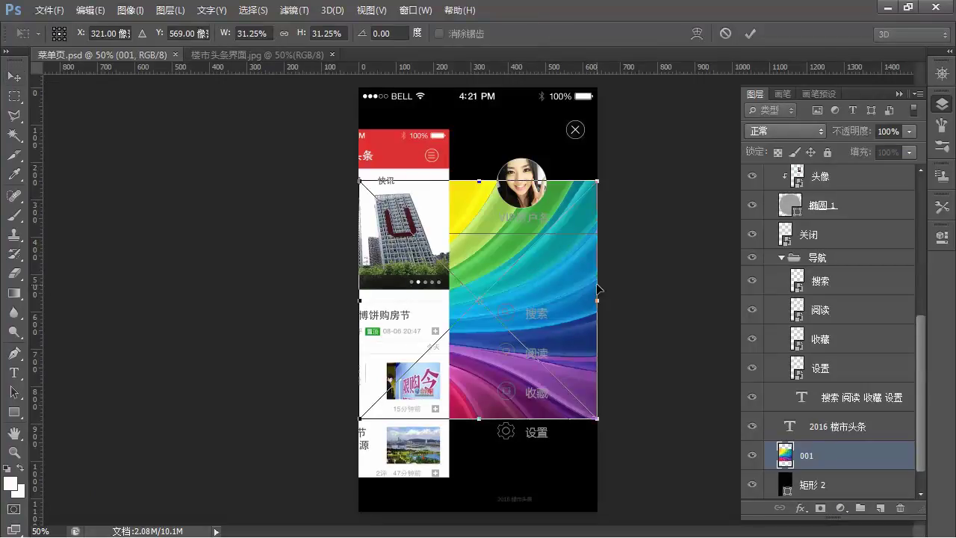
pyautogui.press('Return')
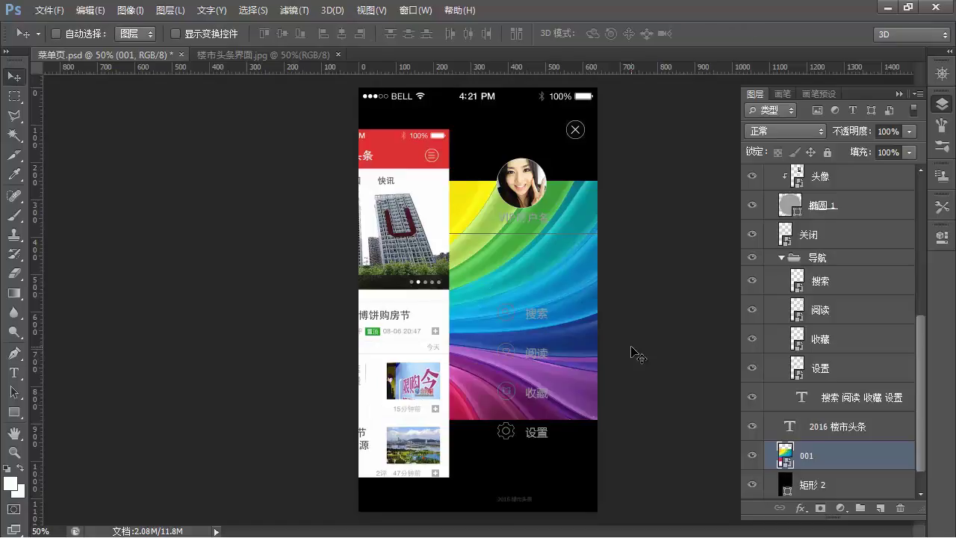
# Enlarge the 001 image proportionally to about 55% around its center so it covers the whole canvas
pyautogui.hotkey('ctrl', 't')
pyautogui.moveTo(597, 420); pyautogui.dragTo(644, 464)
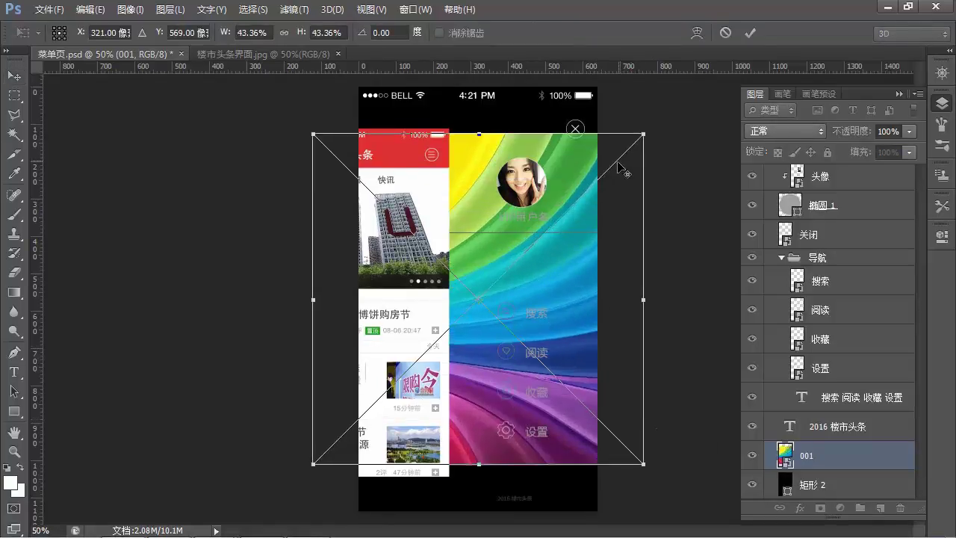
pyautogui.moveTo(644, 135); pyautogui.dragTo(706, 110)
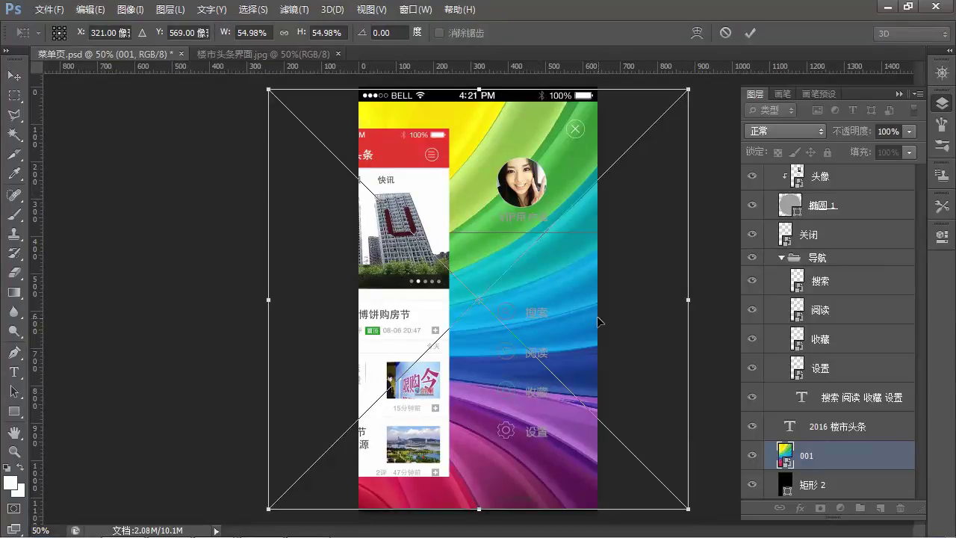
pyautogui.moveTo(266, 511); pyautogui.dragTo(263, 515)
pyautogui.press('Return')
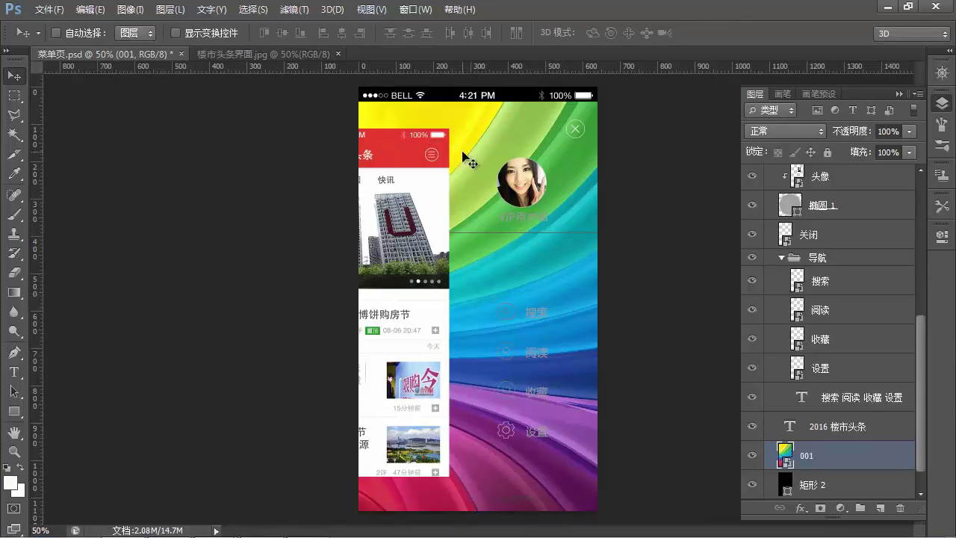
# Apply a Gaussian Blur with a radius of 100.6 pixels to the 001 image layer
pyautogui.click(294, 9)
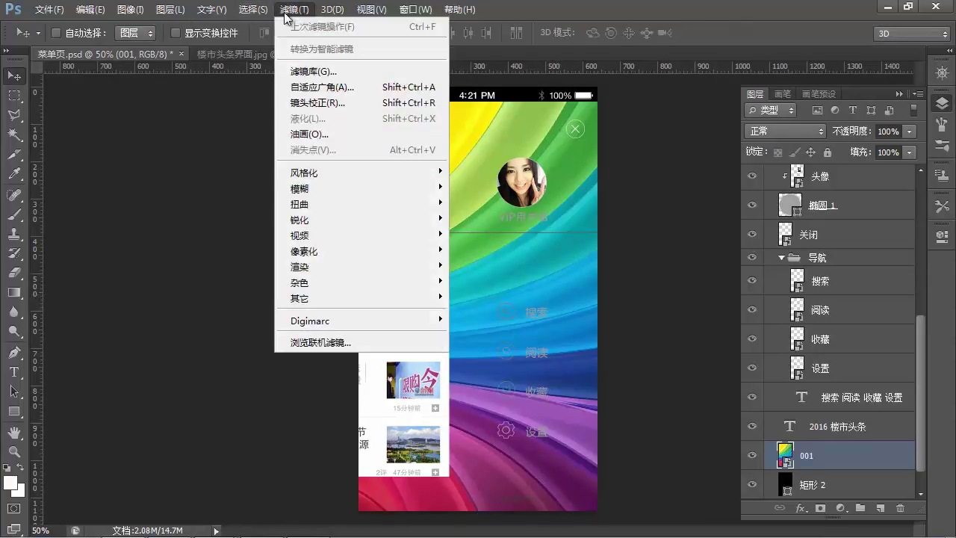
pyautogui.moveTo(307, 186)
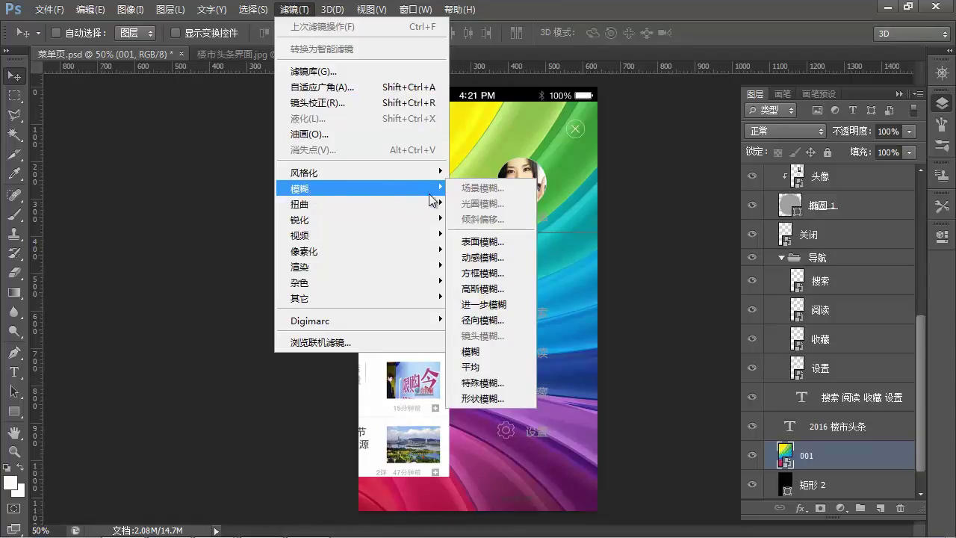
pyautogui.moveTo(419, 204)
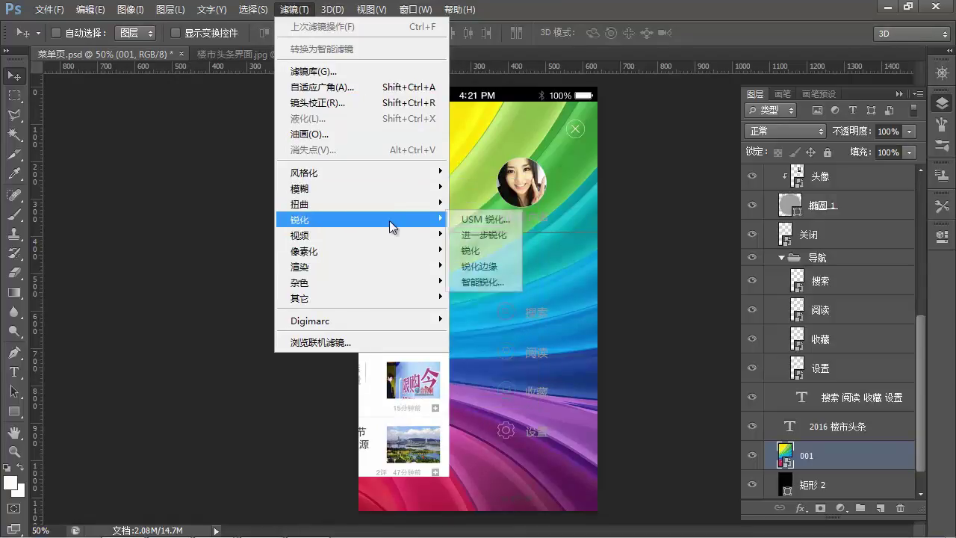
pyautogui.moveTo(394, 192)
pyautogui.click(497, 291)
pyautogui.moveTo(690, 175); pyautogui.dragTo(210, 156)
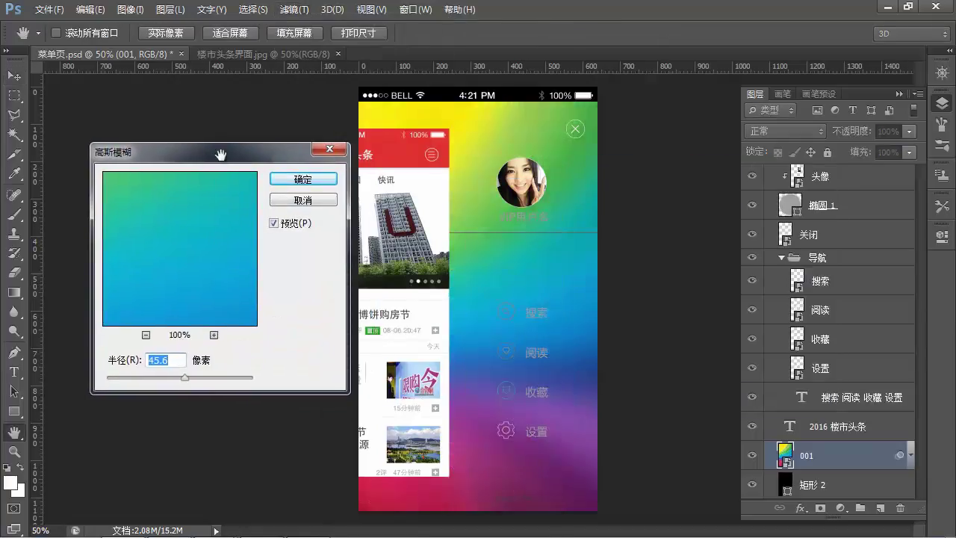
pyautogui.moveTo(185, 379); pyautogui.dragTo(201, 383)
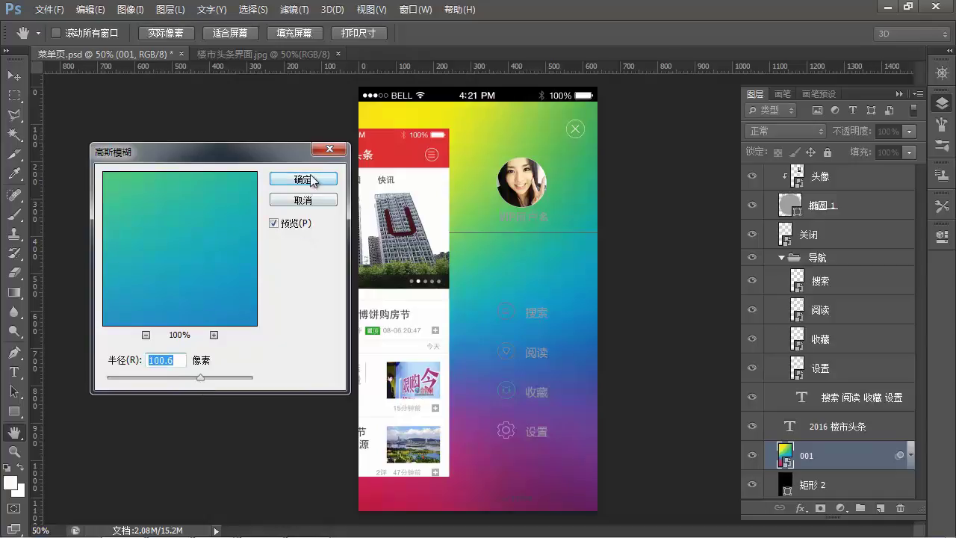
pyautogui.click(308, 180)
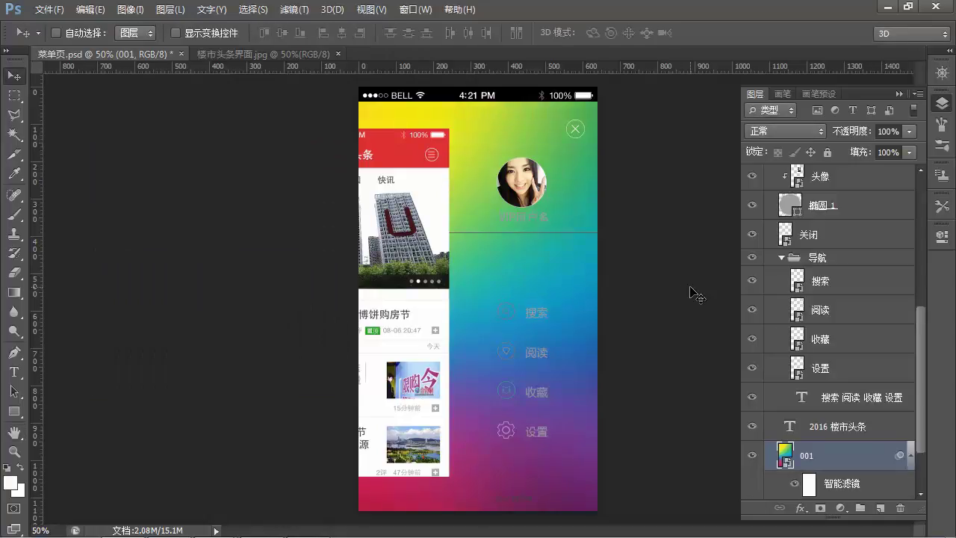
# Set the blurred 001 layer's opacity to 10% and save the document
pyautogui.press('1')
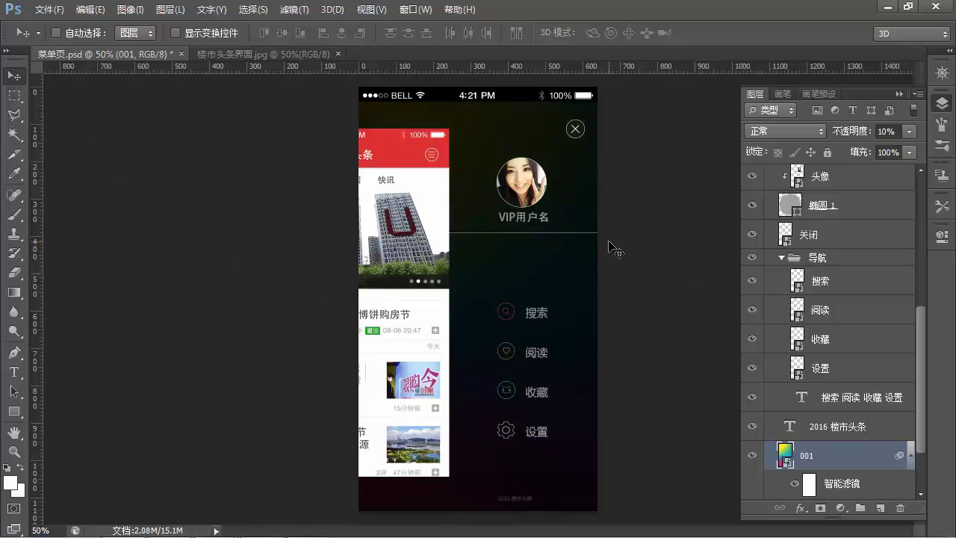
pyautogui.press('1')
pyautogui.press('5')
pyautogui.press('1')
pyautogui.hotkey('ctrl', 's')
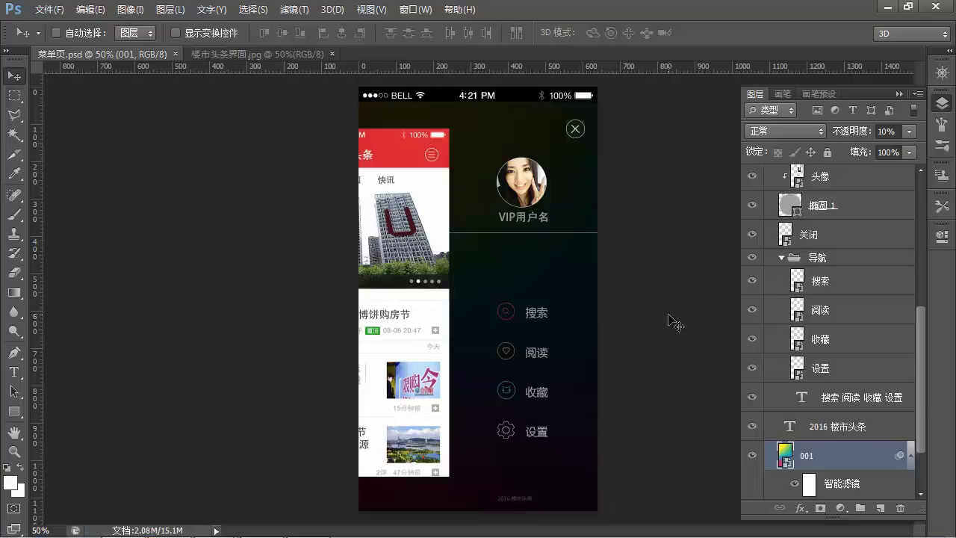
pyautogui.press('t')
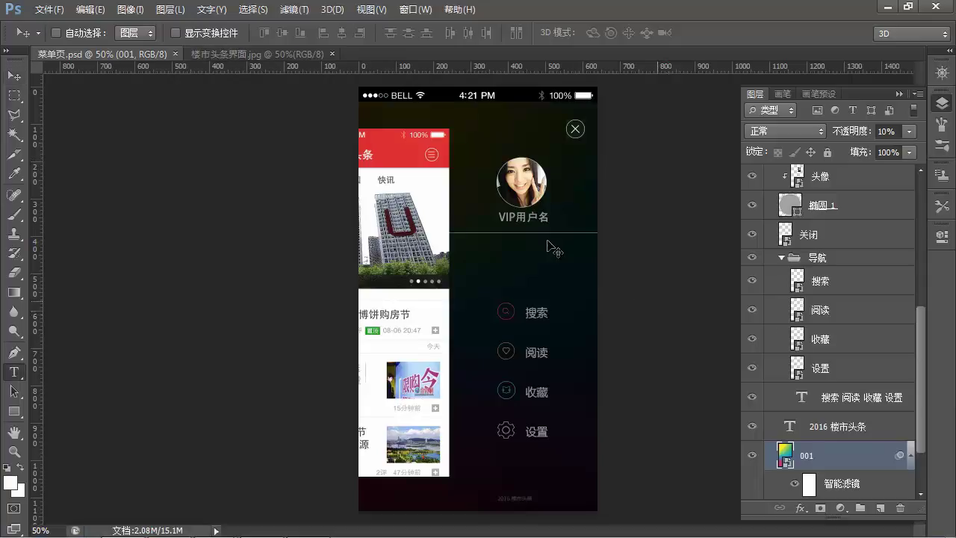
# Recolor the VIP用户名 text to light gray #bfbfbf and set its font size to 26 px
pyautogui.click(523, 215)
pyautogui.click(473, 33)
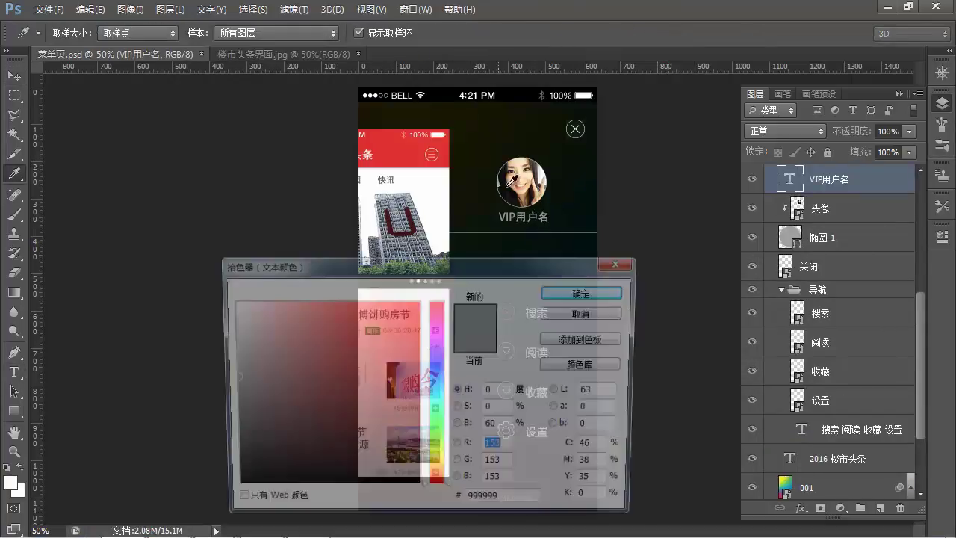
pyautogui.moveTo(265, 365); pyautogui.dragTo(205, 348)
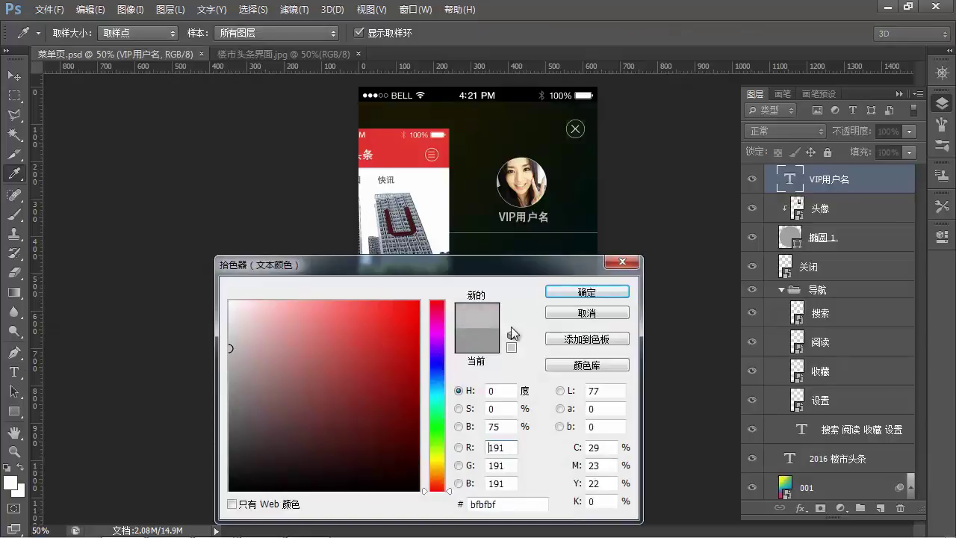
pyautogui.click(598, 292)
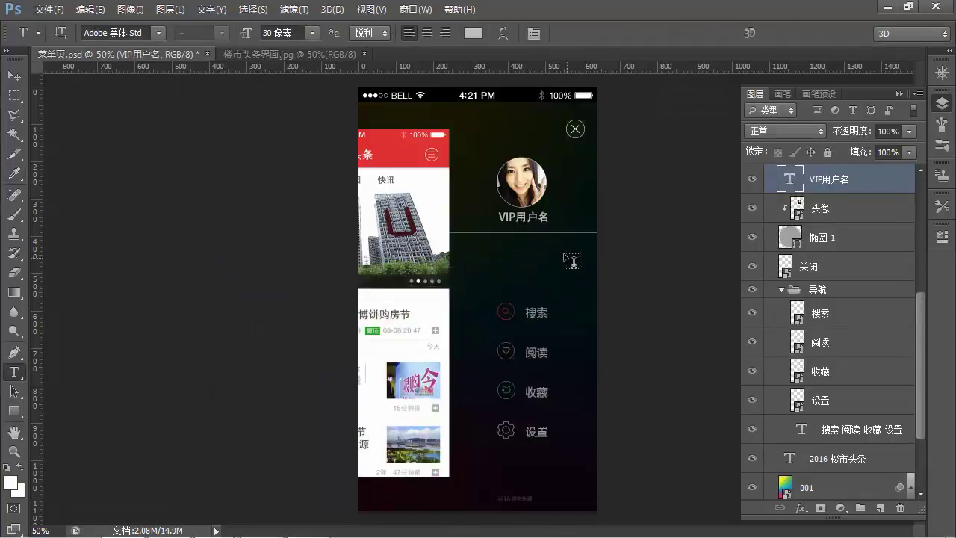
pyautogui.click(270, 33)
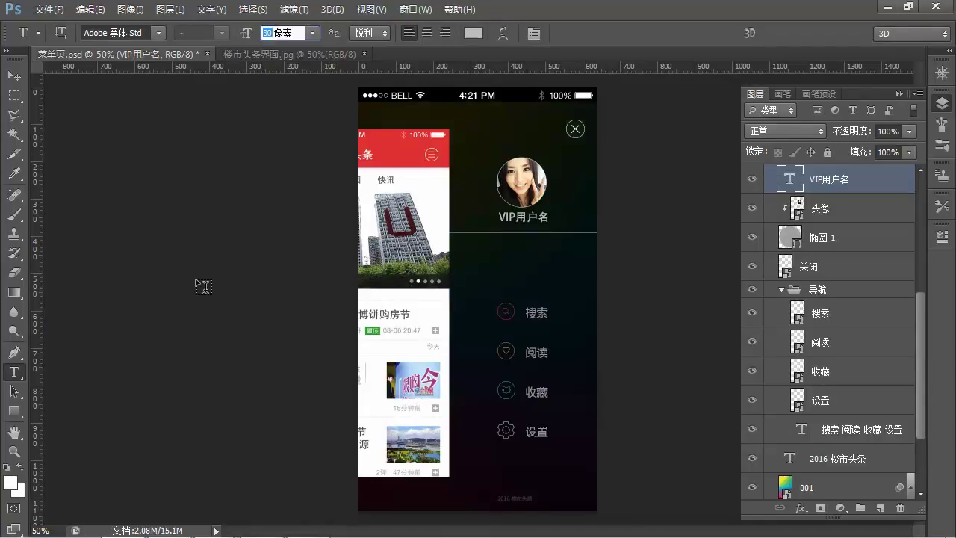
pyautogui.write('26')
pyautogui.press('Return')
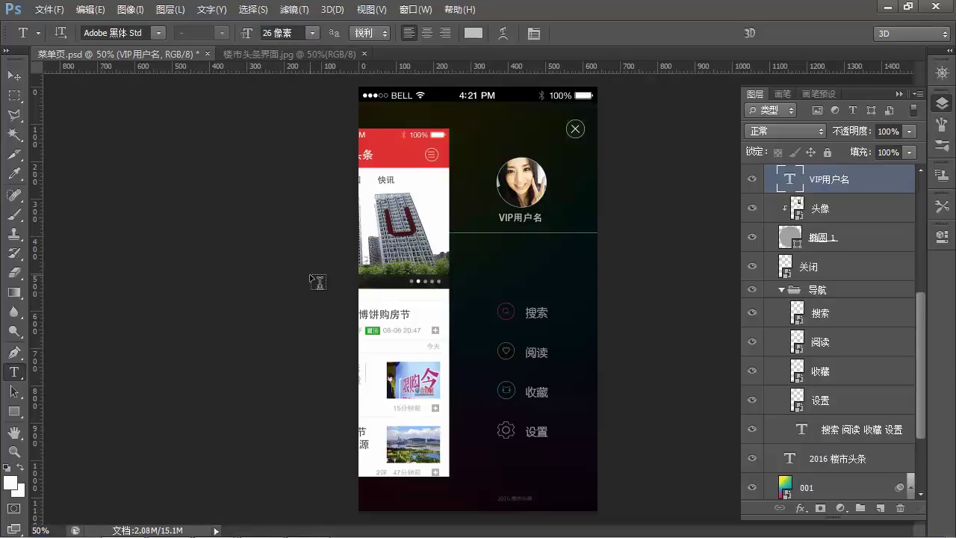
# Select the VIP用户名, 头像, 椭圆 1 and 2016 楼市头条 layers together with the 导航 group, and collapse that group
pyautogui.press('m')
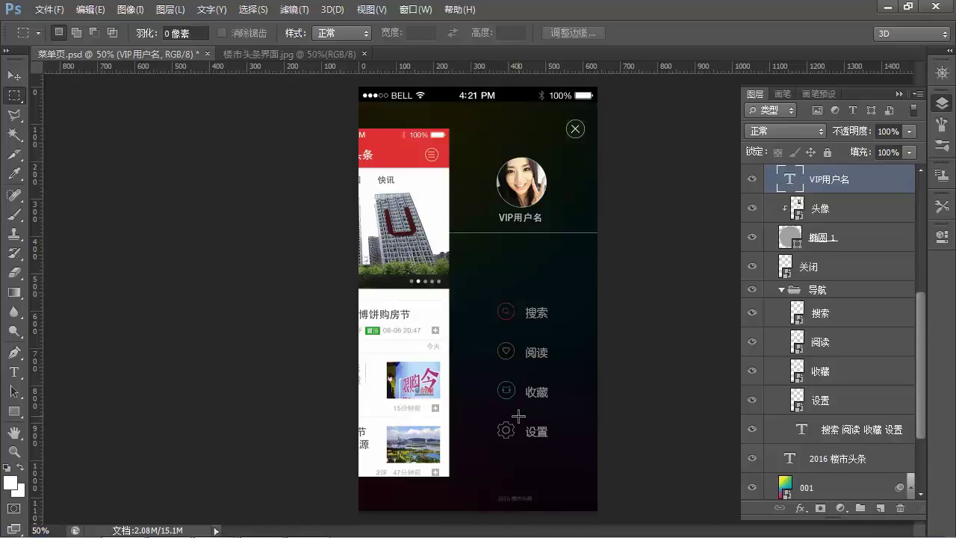
pyautogui.press('v')
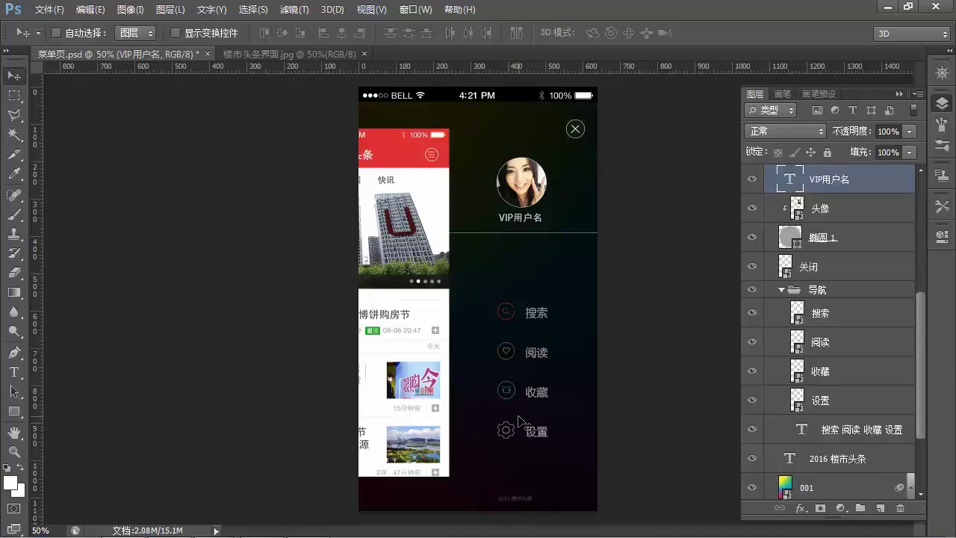
pyautogui.keyDown('ctrl'); pyautogui.click(538, 187); pyautogui.keyUp('ctrl')
pyautogui.scroll(3, 854, 228)
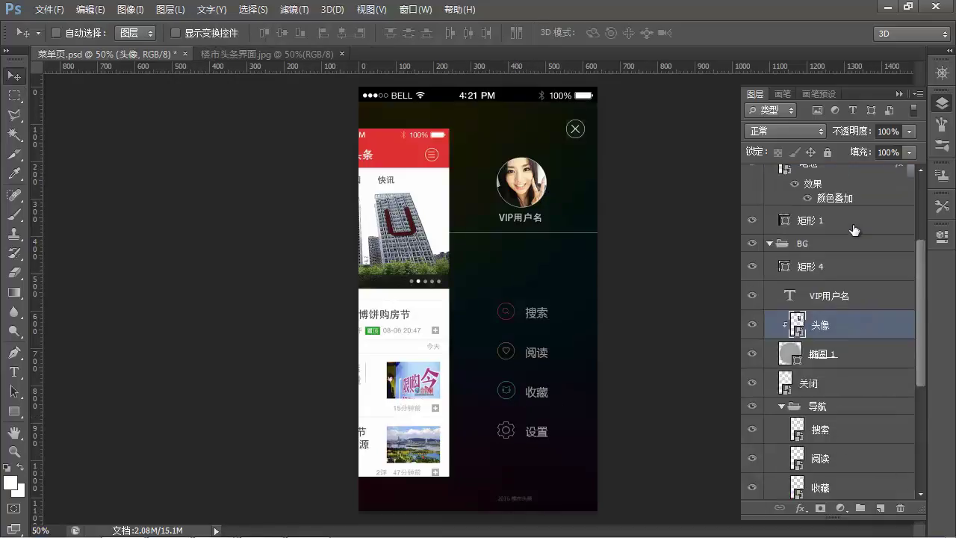
pyautogui.scroll(-1, 816, 258)
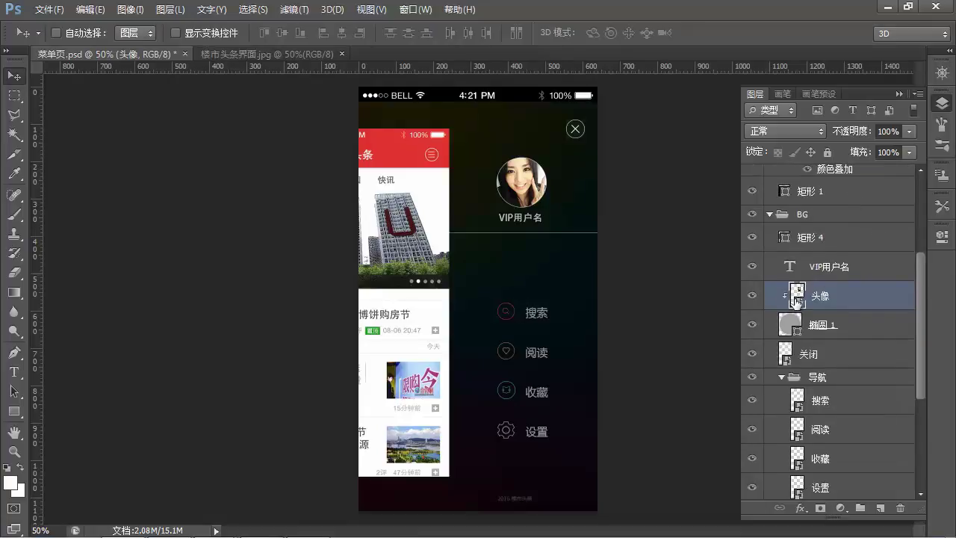
pyautogui.keyDown('ctrl'); pyautogui.keyDown('shift'); pyautogui.click(529, 219); pyautogui.keyUp('shift'); pyautogui.keyUp('ctrl')
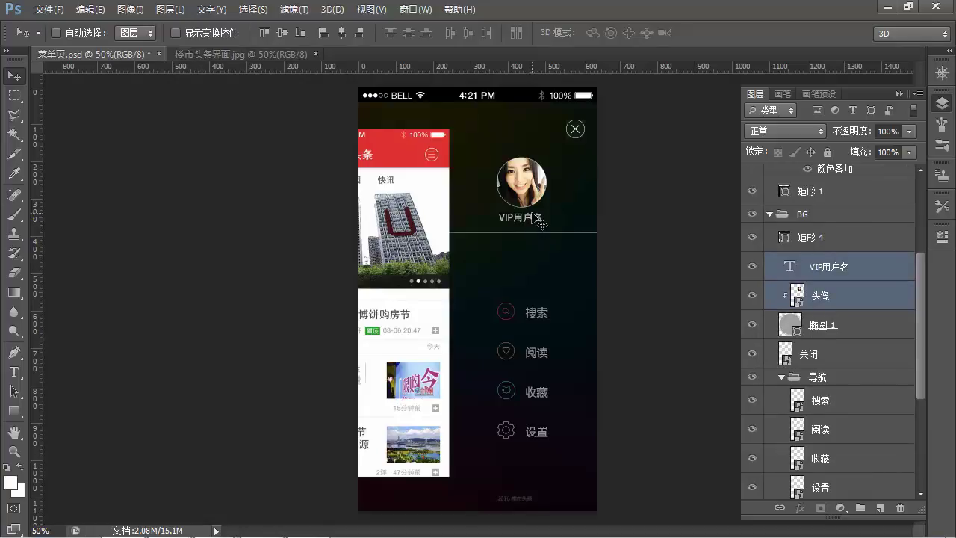
pyautogui.keyDown('ctrl'); pyautogui.click(845, 330); pyautogui.keyUp('ctrl')
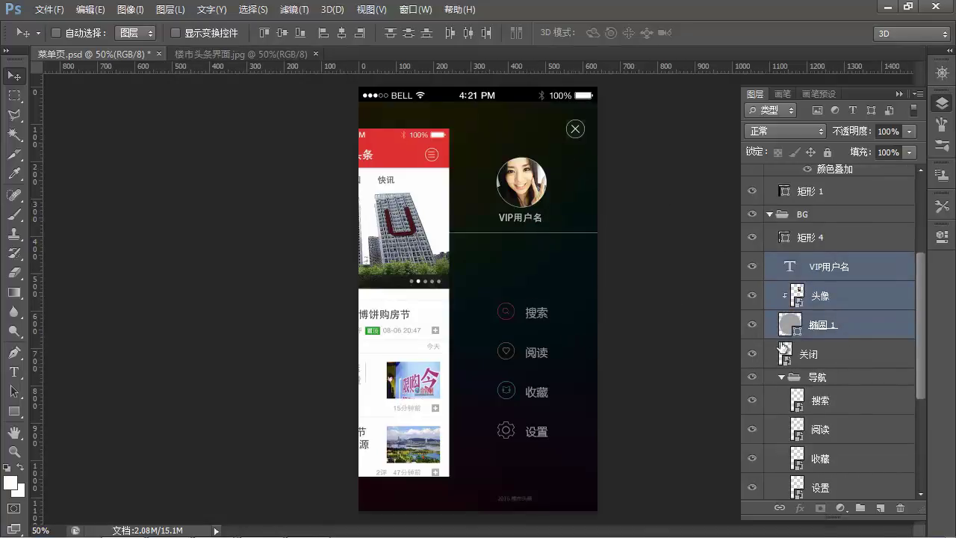
pyautogui.keyDown('ctrl'); pyautogui.click(824, 378); pyautogui.keyUp('ctrl')
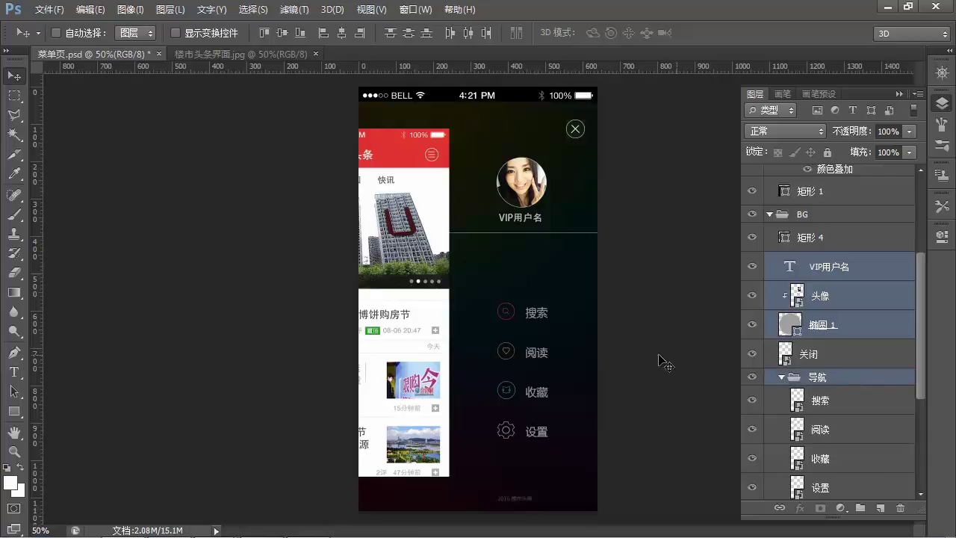
pyautogui.scroll(-3, 829, 429)
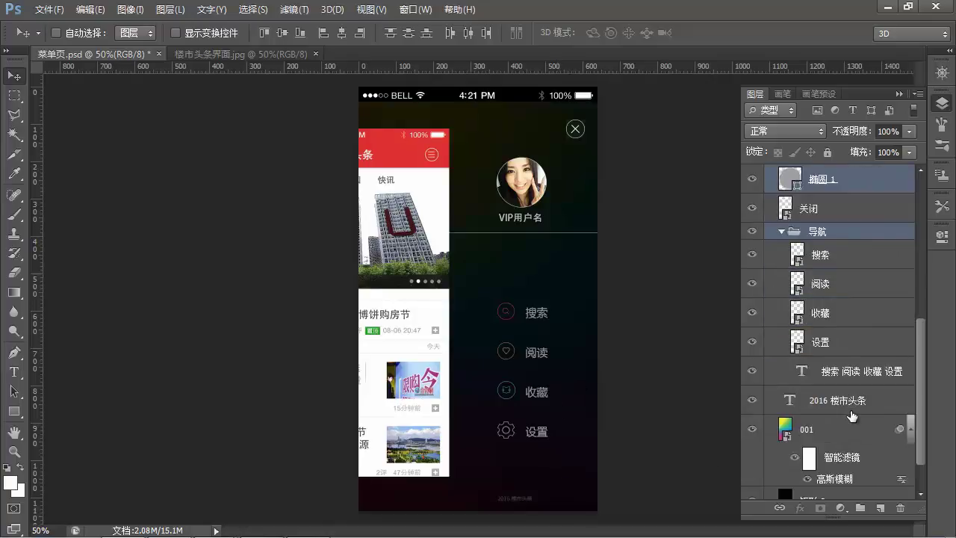
pyautogui.keyDown('ctrl'); pyautogui.click(845, 401); pyautogui.keyUp('ctrl')
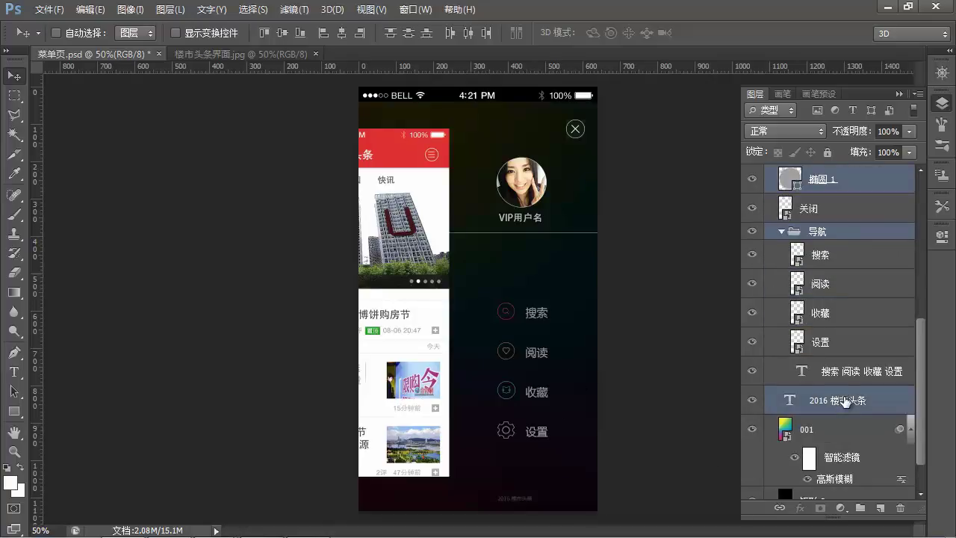
pyautogui.click(781, 232)
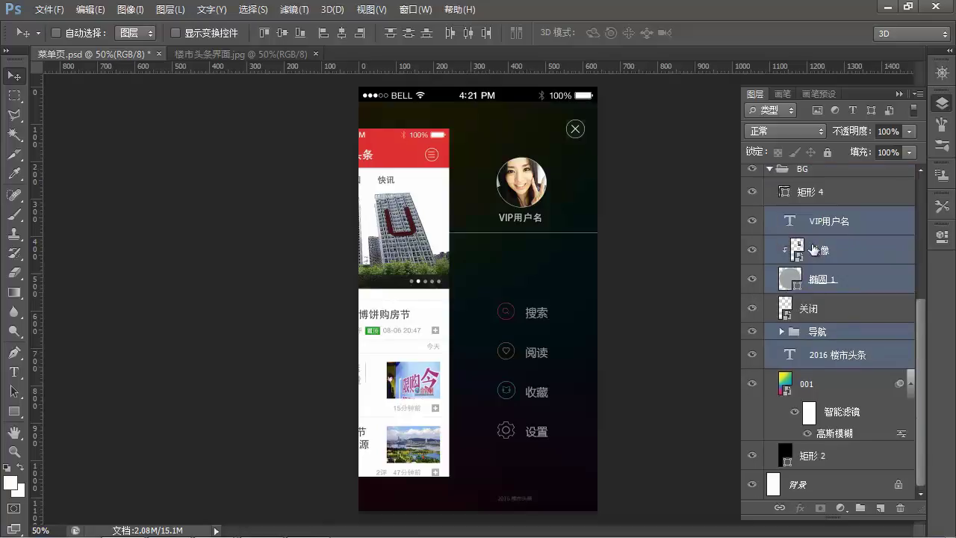
# Marquee-select the dark menu area between the edge of the home-page screenshot and the outer edge of the canvas
pyautogui.press('m')
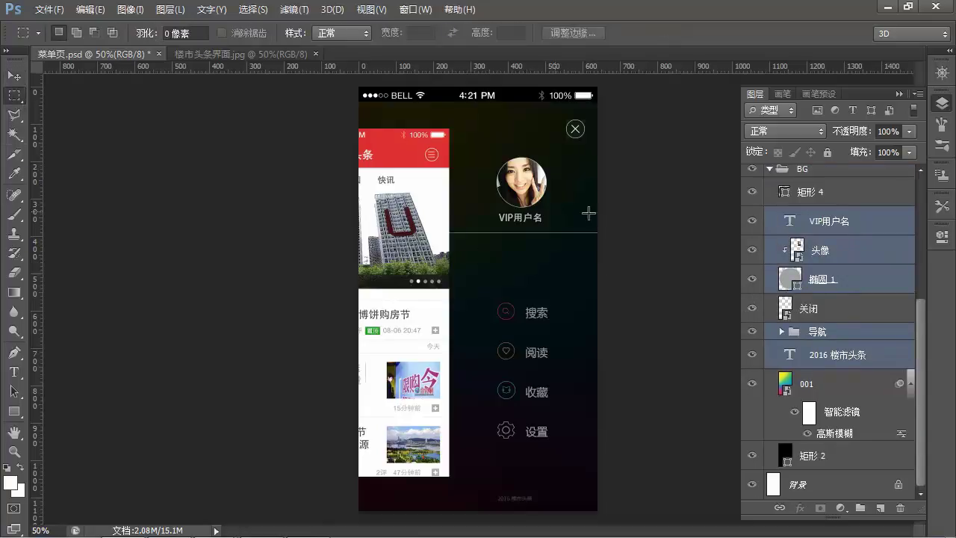
pyautogui.moveTo(521, 333); pyautogui.dragTo(450, 493)
pyautogui.keyDown('ctrl'); pyautogui.click(442, 263); pyautogui.keyUp('ctrl')
pyautogui.keyDown('ctrl'); pyautogui.click(442, 263); pyautogui.keyUp('ctrl')
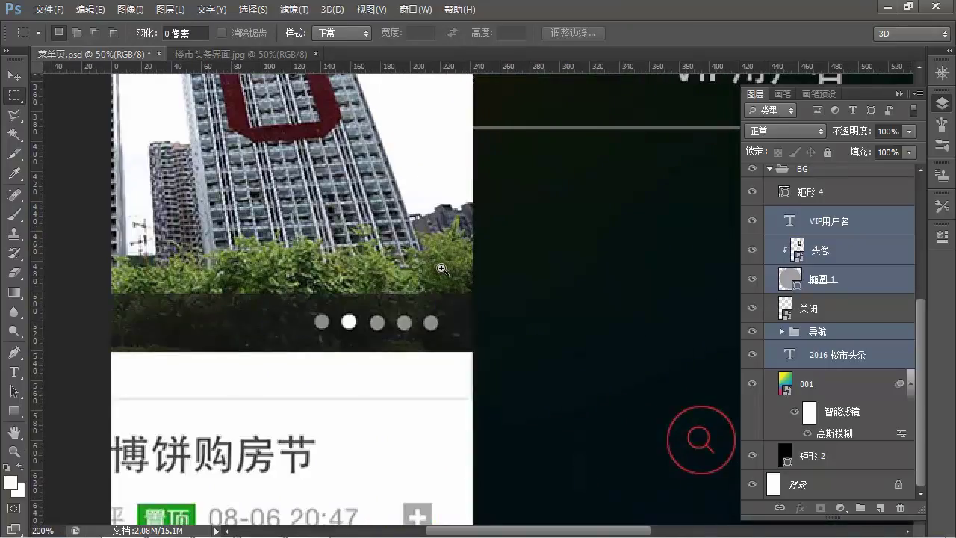
pyautogui.keyDown('ctrl'); pyautogui.click(443, 267); pyautogui.keyUp('ctrl')
pyautogui.hotkey('ctrl', '1')
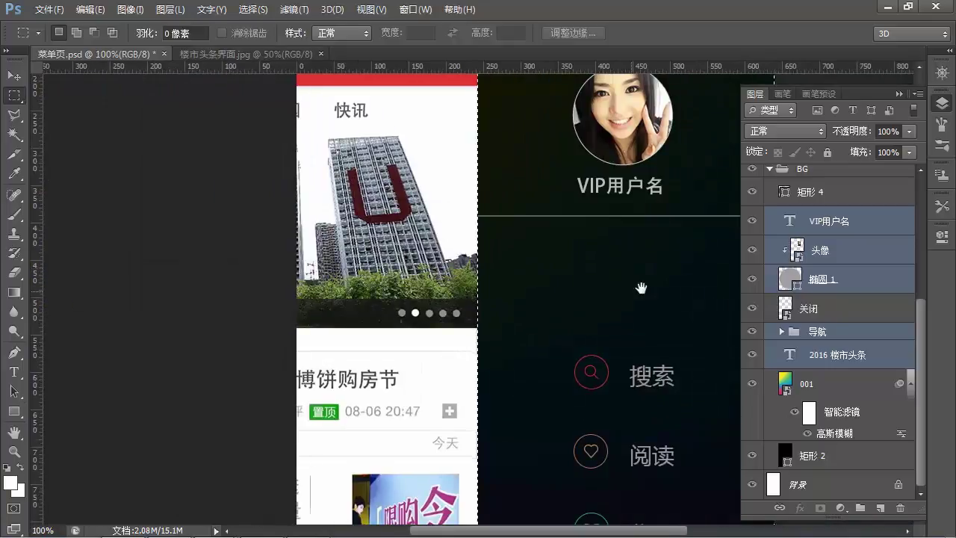
pyautogui.moveTo(662, 286); pyautogui.dragTo(503, 329)
pyautogui.scroll(-3, 504, 335)
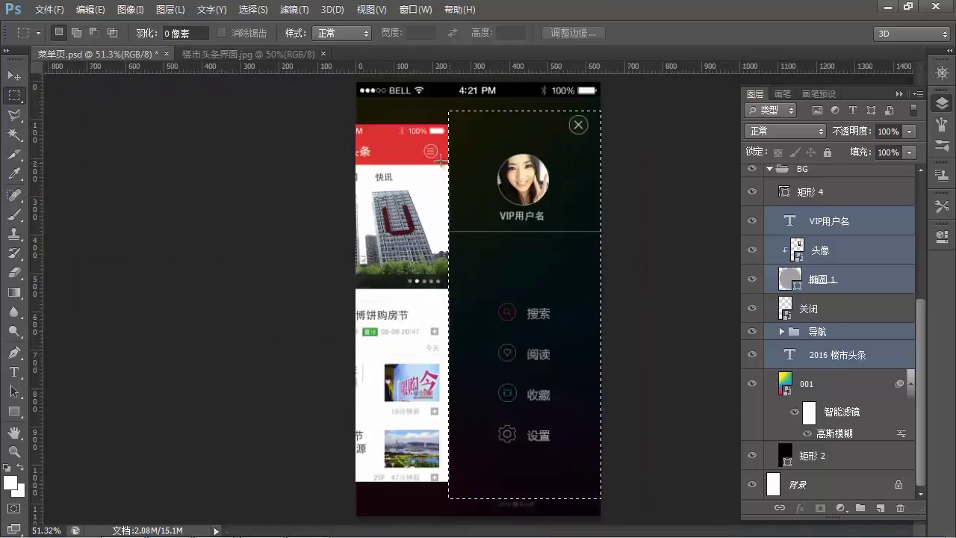
# Center the selected layers horizontally within the marquee area, remove the selection and save the document
pyautogui.press('v')
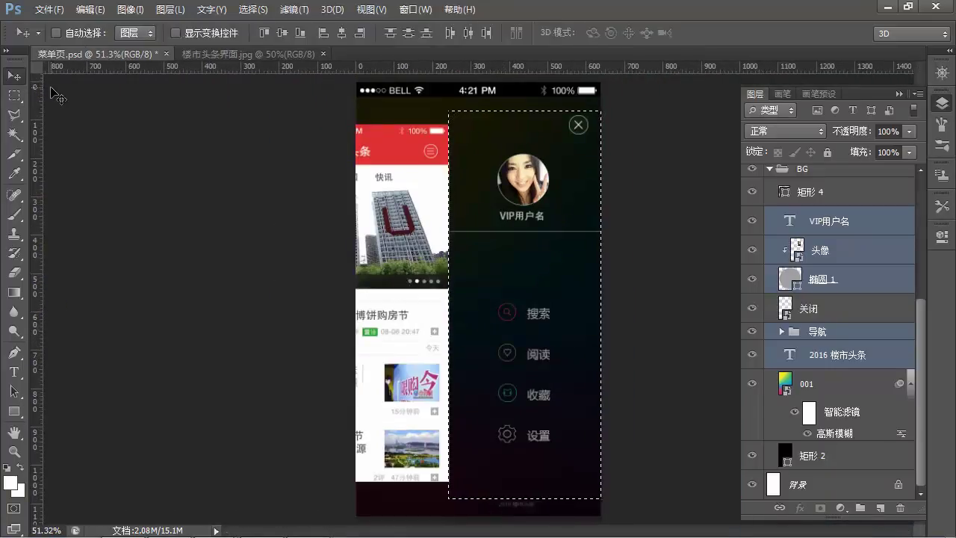
pyautogui.click(341, 34)
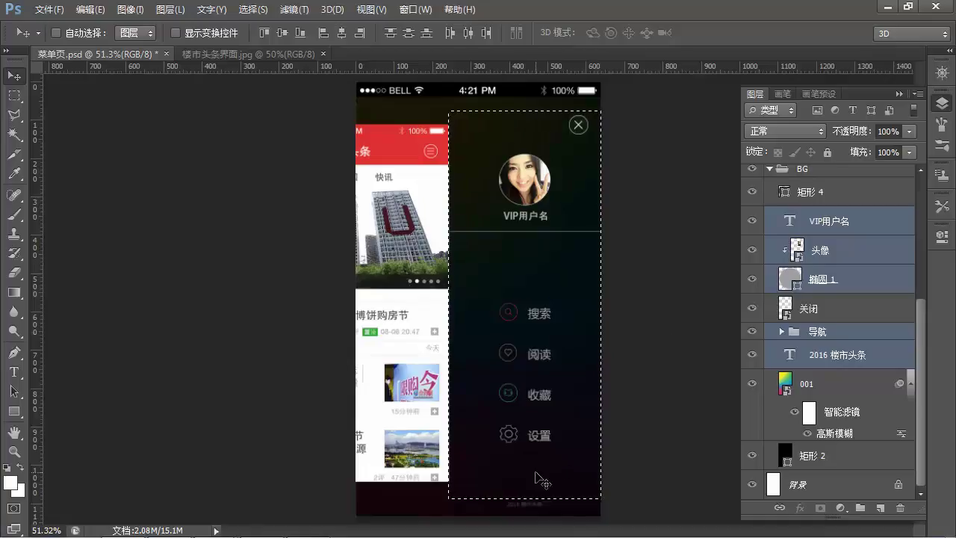
pyautogui.hotkey('ctrl', 'd')
pyautogui.hotkey('ctrl', 's')
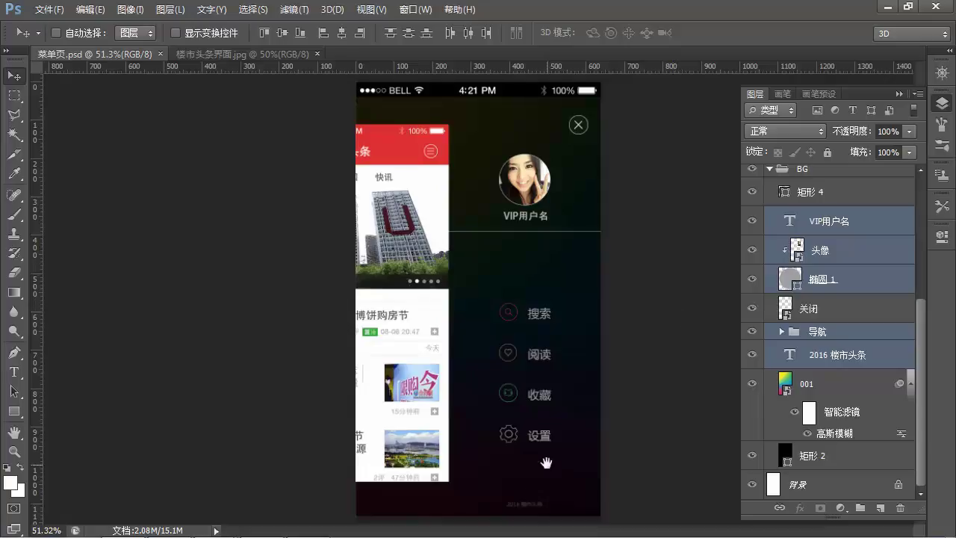
# Draw a © custom shape about 11 px wide directly in front of the 2016 楼市头条 footer text
pyautogui.scroll(2, 528, 504)
pyautogui.moveTo(528, 494); pyautogui.dragTo(526, 364)
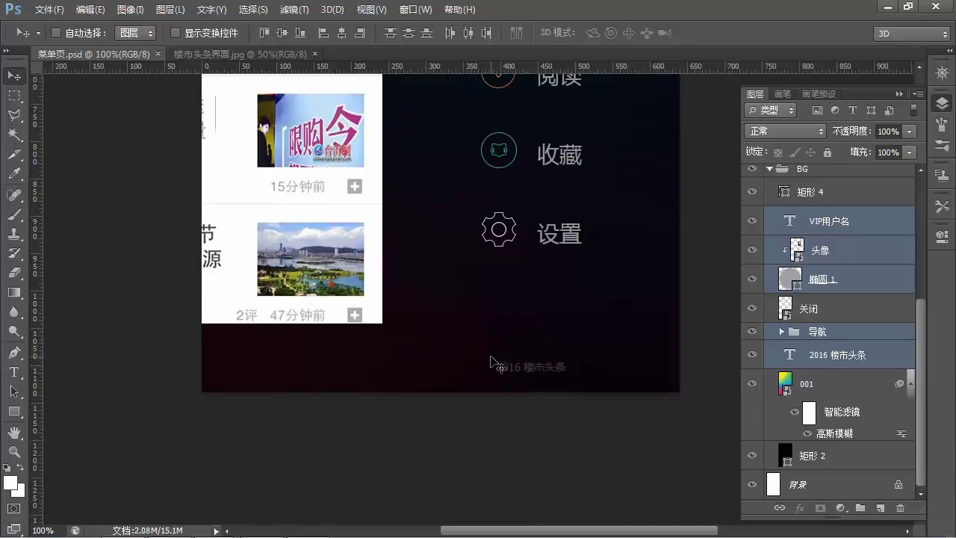
pyautogui.press('u')
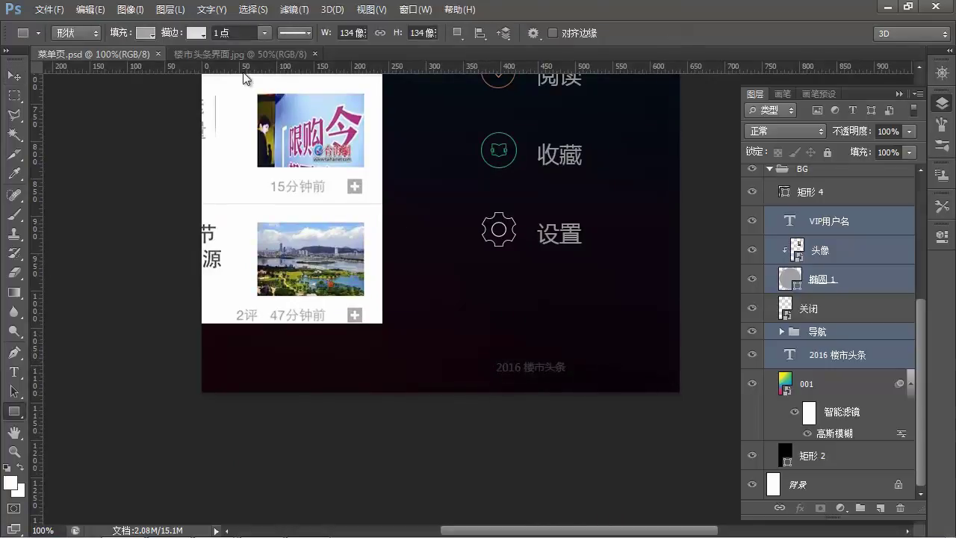
pyautogui.rightClick(336, 173)
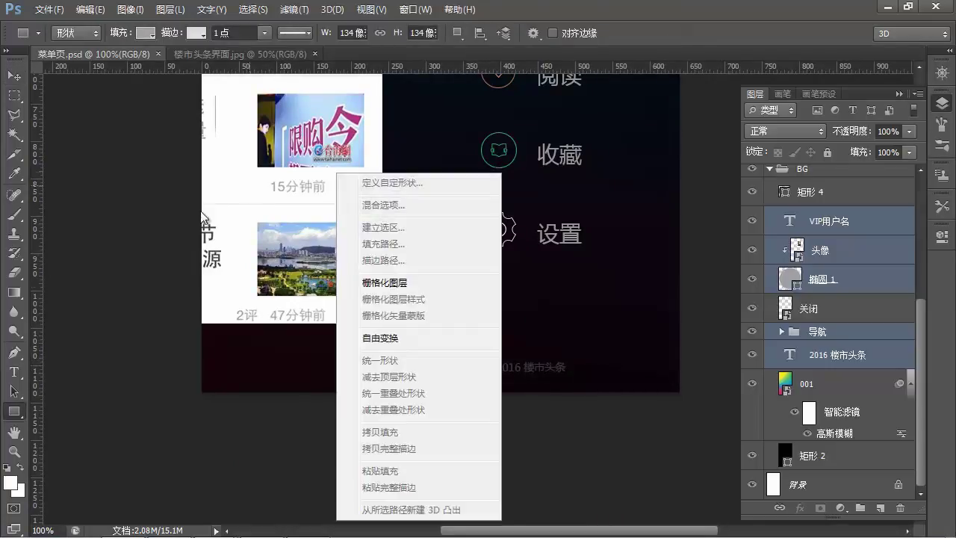
pyautogui.click(15, 413)
pyautogui.rightClick(15, 413)
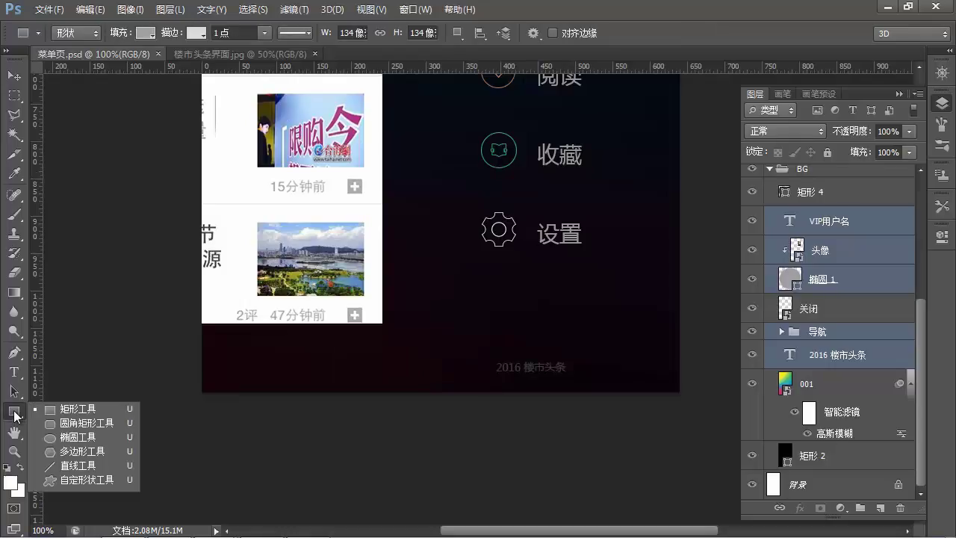
pyautogui.click(69, 484)
pyautogui.rightClick(413, 239)
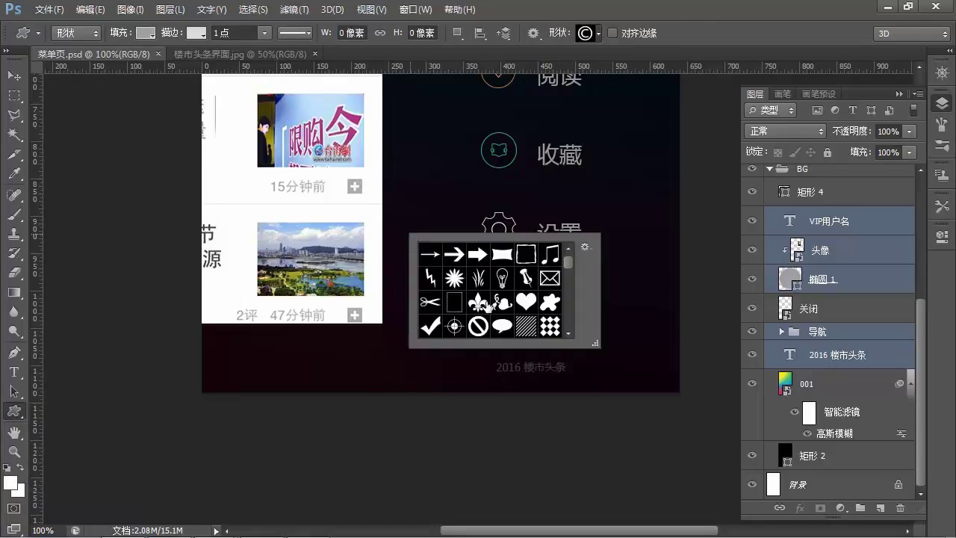
pyautogui.scroll(-3, 490, 310)
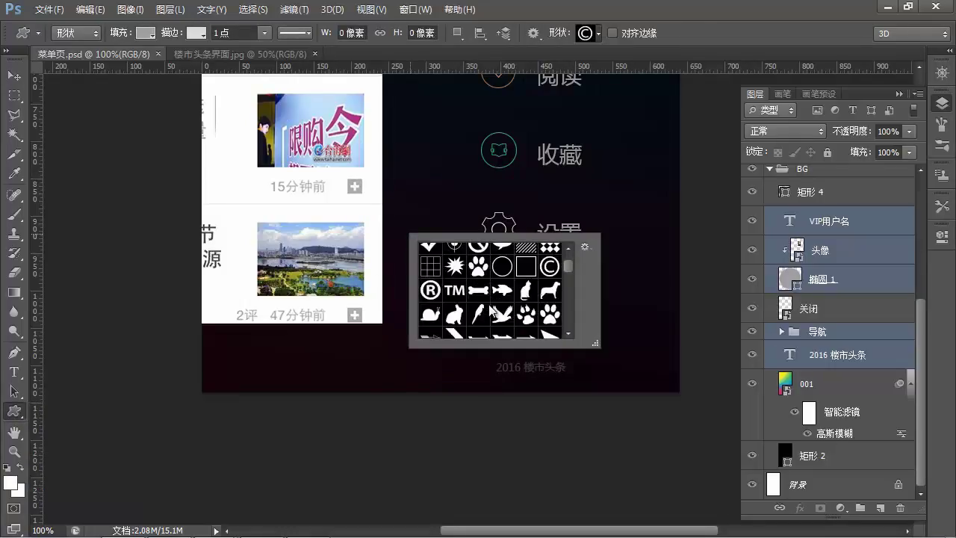
pyautogui.press('Escape')
pyautogui.scroll(2, 527, 367)
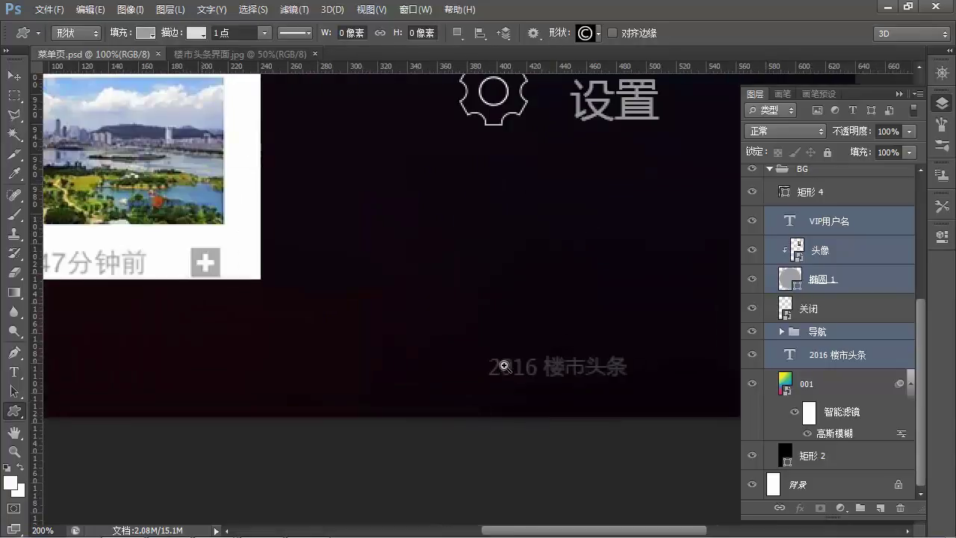
pyautogui.moveTo(450, 356); pyautogui.dragTo(476, 381)
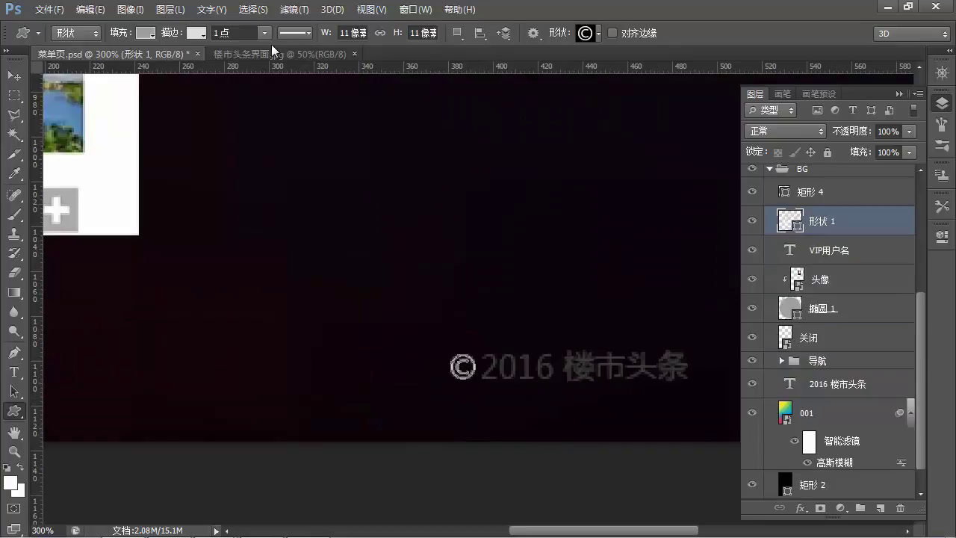
# Set the © shape's stroke width to 0 pt
pyautogui.click(226, 34)
pyautogui.write('0')
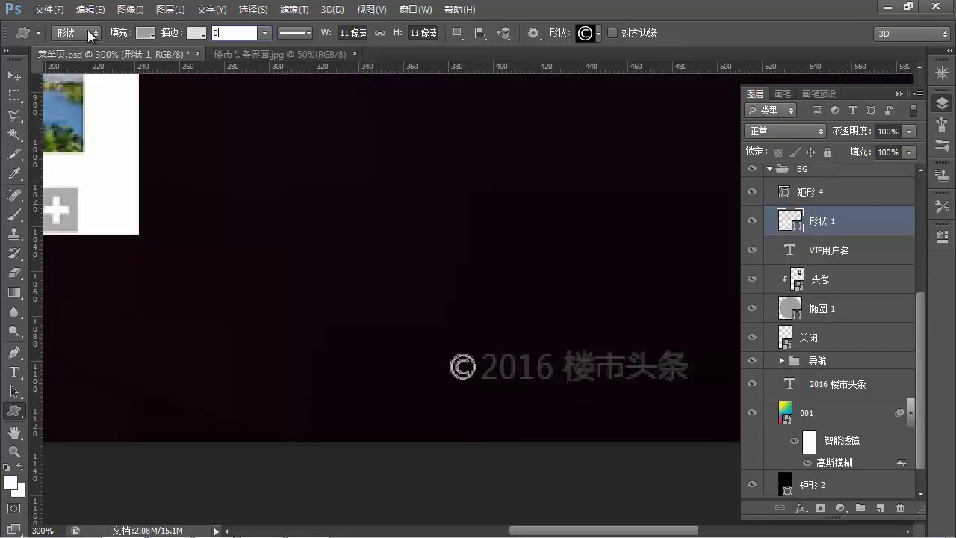
pyautogui.press('Return')
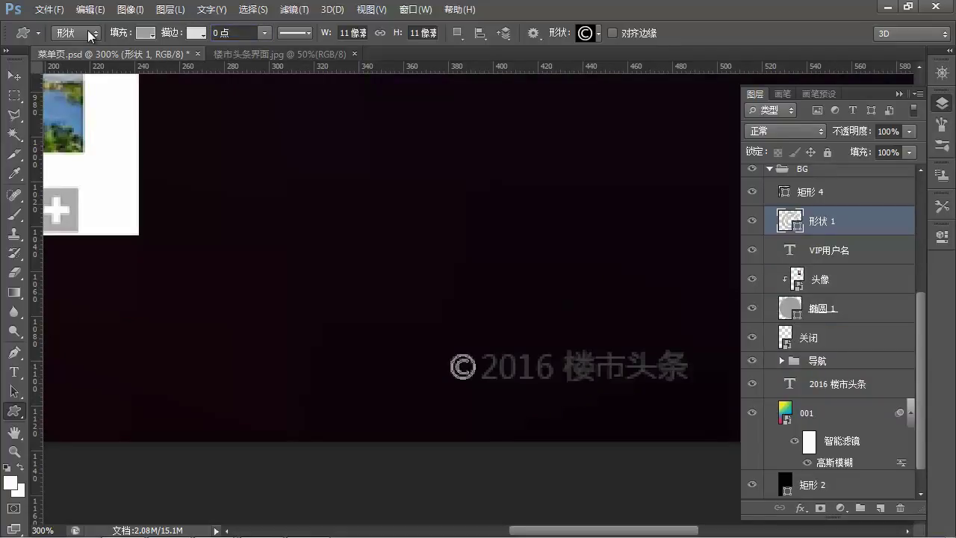
# Change the © shape's fill to the dark gray sampled from the 2016 楼市头条 text
pyautogui.click(145, 33)
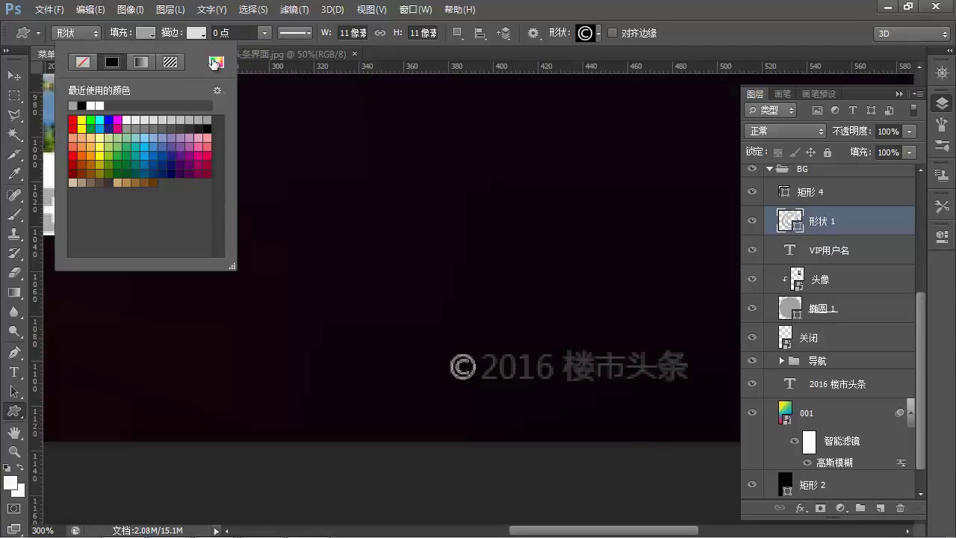
pyautogui.click(216, 62)
pyautogui.scroll(2, 665, 377)
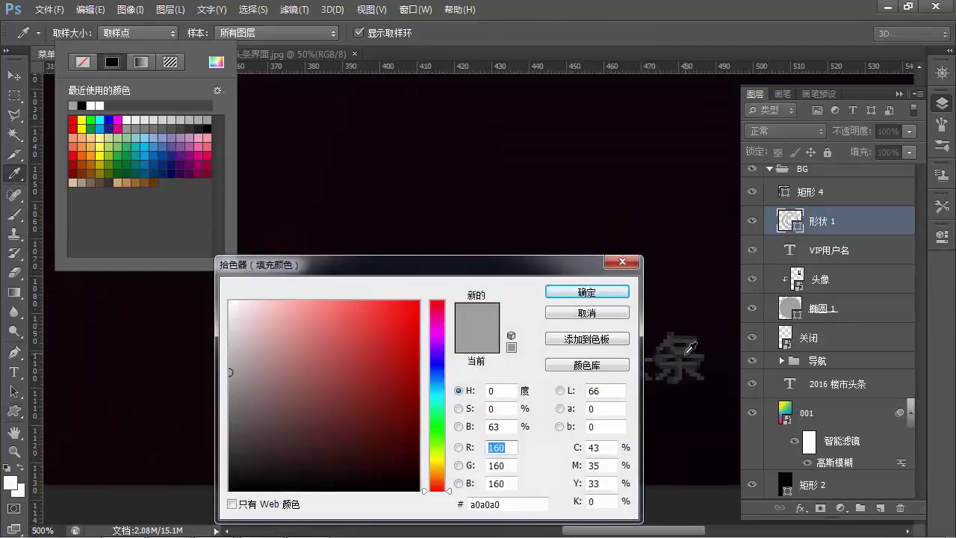
pyautogui.click(689, 346)
pyautogui.press('Return')
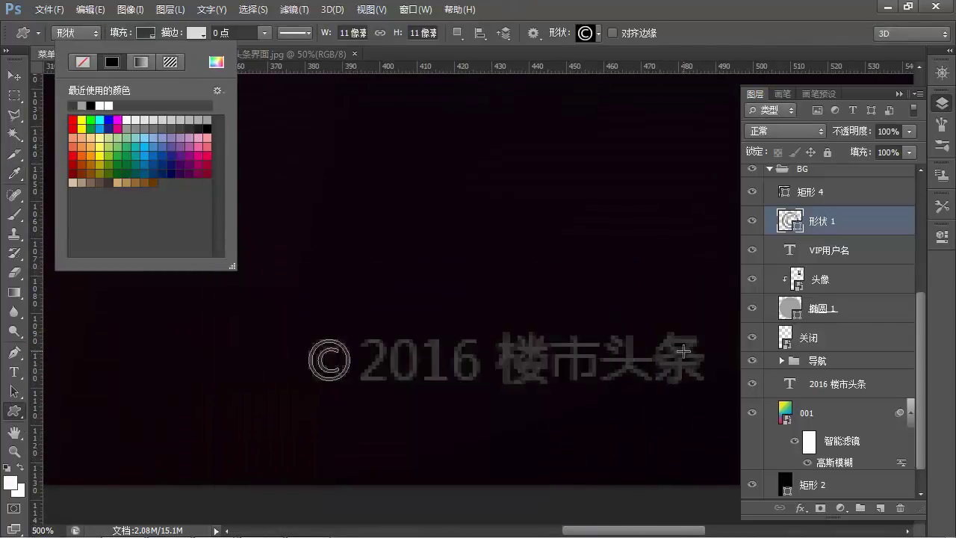
pyautogui.press('v')
pyautogui.scroll(-5, 489, 283)
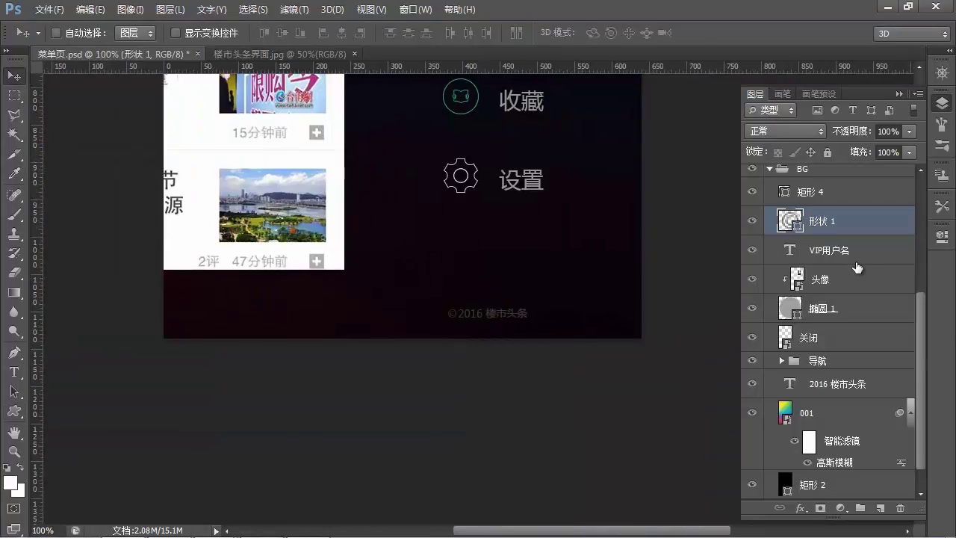
pyautogui.press('m')
pyautogui.moveTo(698, 343); pyautogui.dragTo(341, 118)
pyautogui.hotkey('ctrl', 'd')
pyautogui.scroll(3, 342, 199)
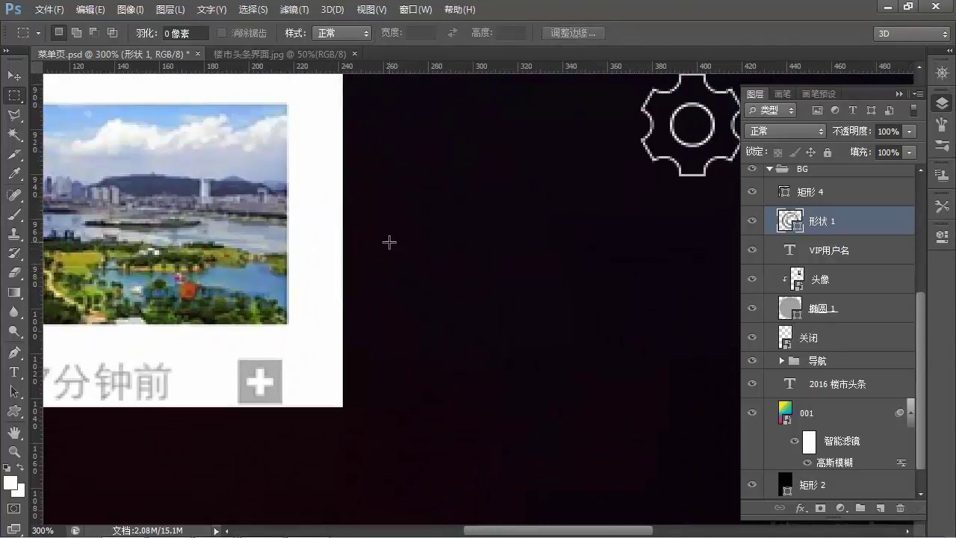
# Move the © shape layer 形状 1 directly above the 2016 楼市头条 text layer in the layer order
pyautogui.moveTo(481, 372); pyautogui.dragTo(426, 292)
pyautogui.press('v')
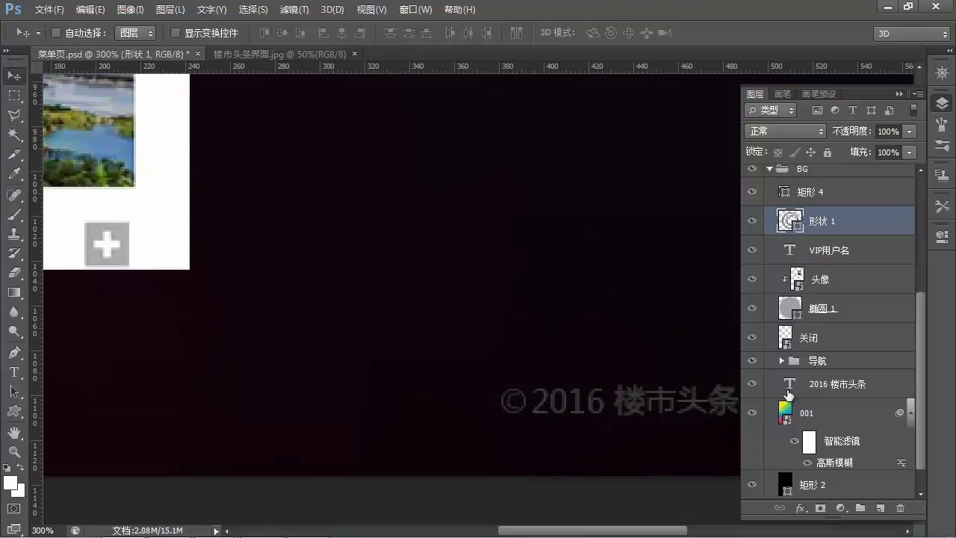
pyautogui.keyDown('ctrl'); pyautogui.keyDown('shift'); pyautogui.click(632, 398); pyautogui.keyUp('shift'); pyautogui.keyUp('ctrl')
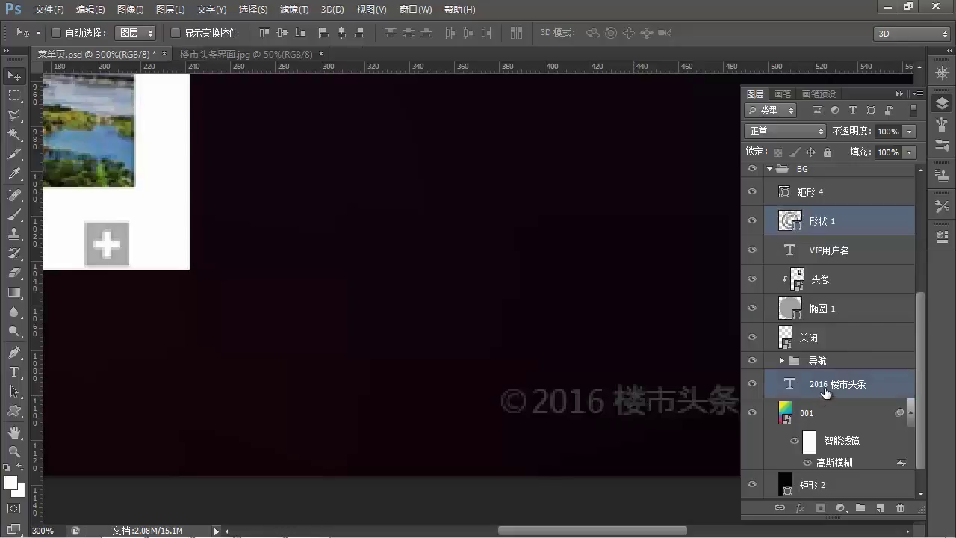
pyautogui.click(874, 232)
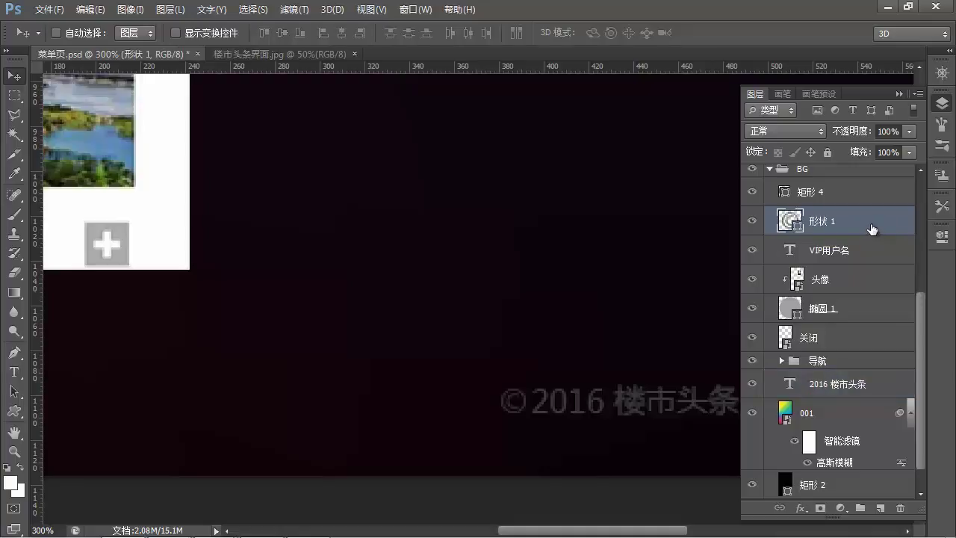
pyautogui.moveTo(875, 219); pyautogui.dragTo(877, 379)
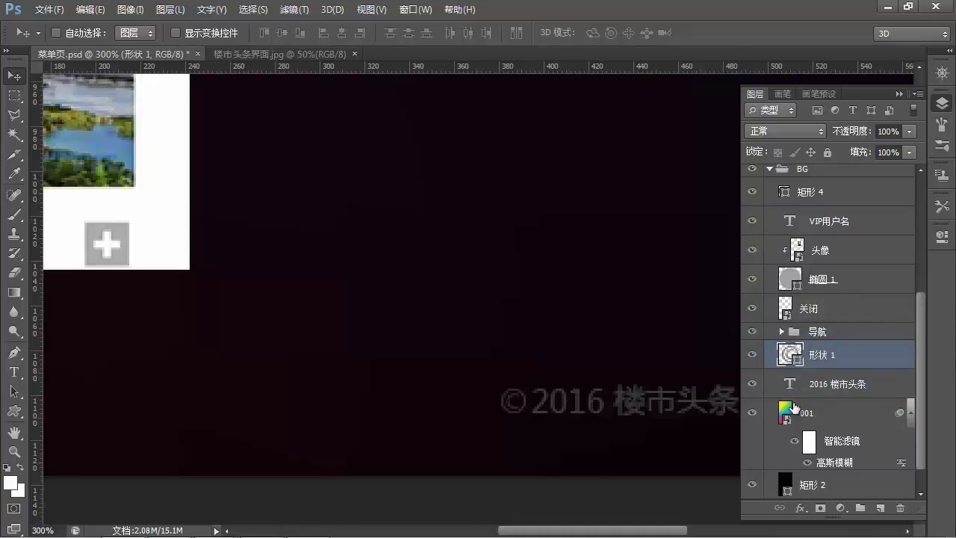
# Group the © shape layer and the 2016 楼市头条 text layer
pyautogui.keyDown('ctrl'); pyautogui.click(847, 384); pyautogui.keyUp('ctrl')
pyautogui.click(852, 354)
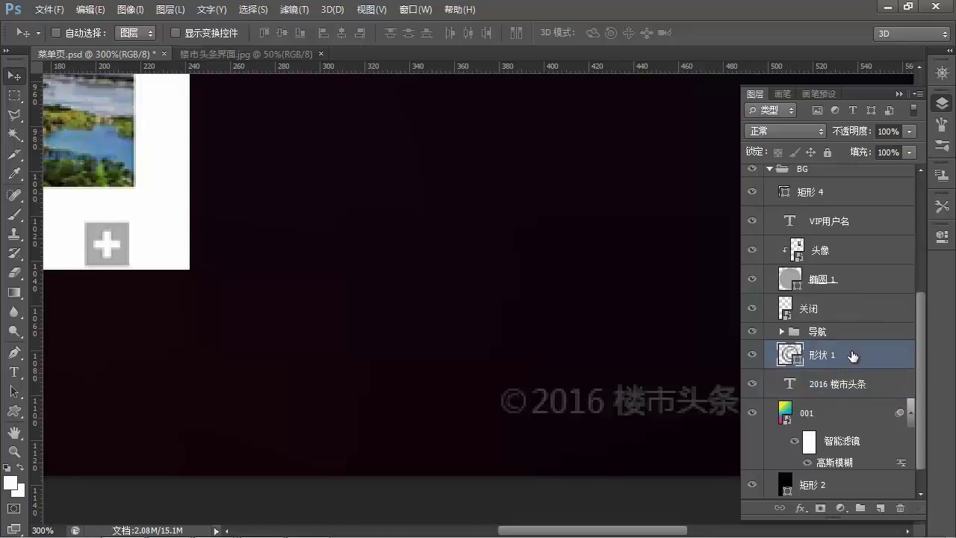
pyautogui.keyDown('ctrl'); pyautogui.click(843, 385); pyautogui.keyUp('ctrl')
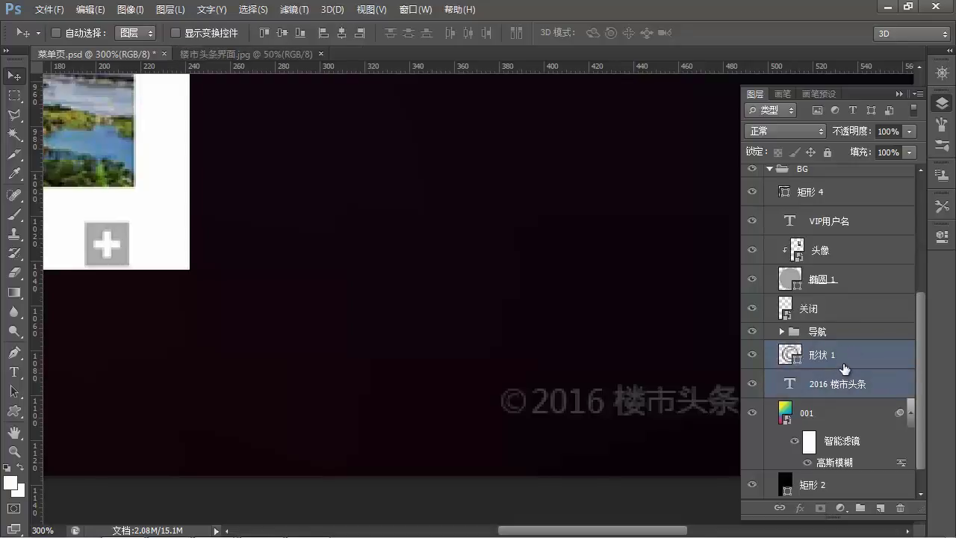
pyautogui.hotkey('ctrl', 'g')
# Rename the new footer group as copyrihgt
pyautogui.doubleClick(821, 361)
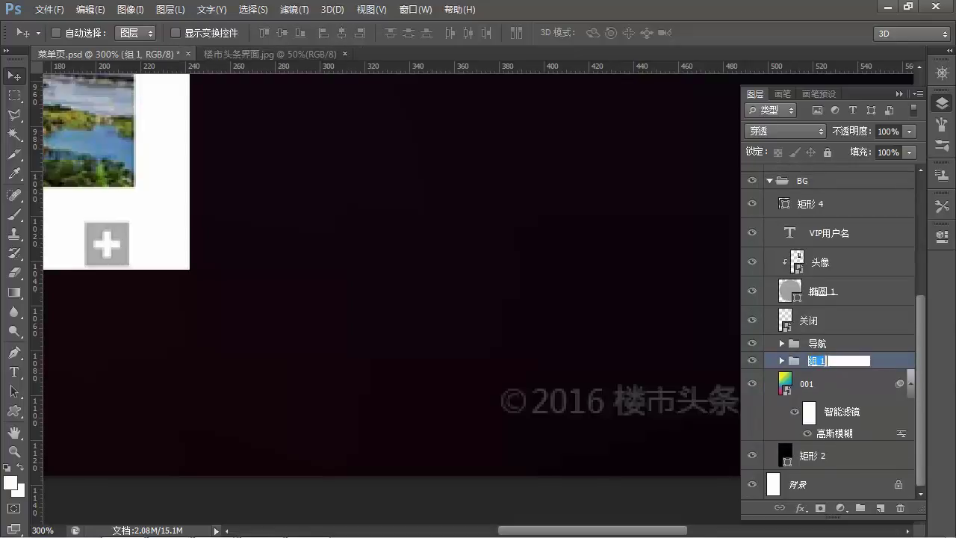
pyautogui.write('copyh')
pyautogui.press('Return')
pyautogui.doubleClick(820, 361)
pyautogui.click(831, 360)
pyautogui.press('BackSpace')
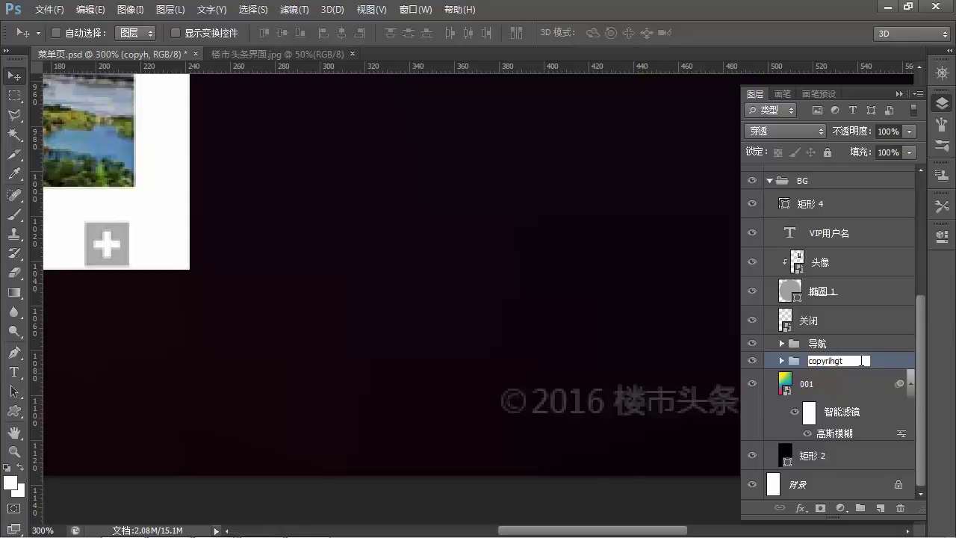
pyautogui.click(884, 366)
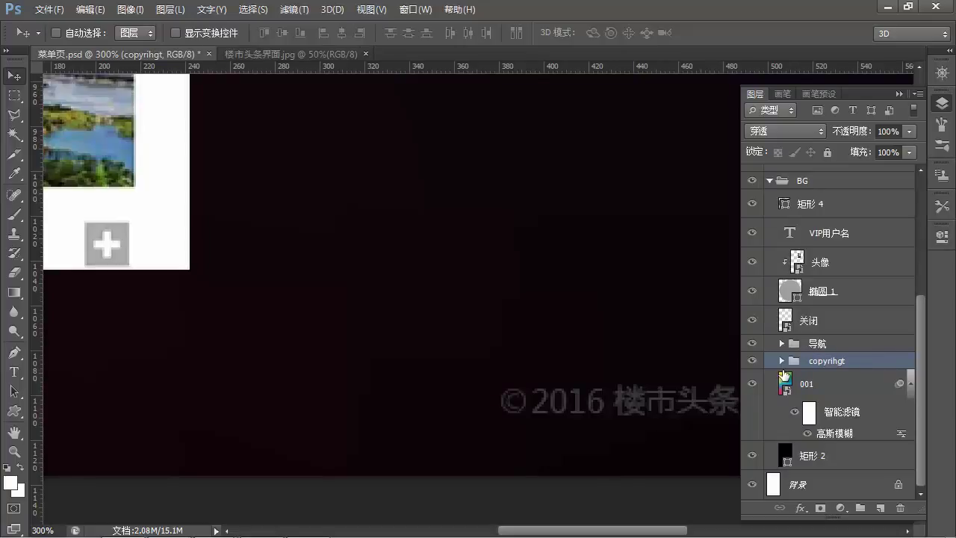
# Center the copyrihgt group horizontally within a marquee spanning the dark menu area's width, remove the selection and save the document
pyautogui.hotkey('ctrl', '-')
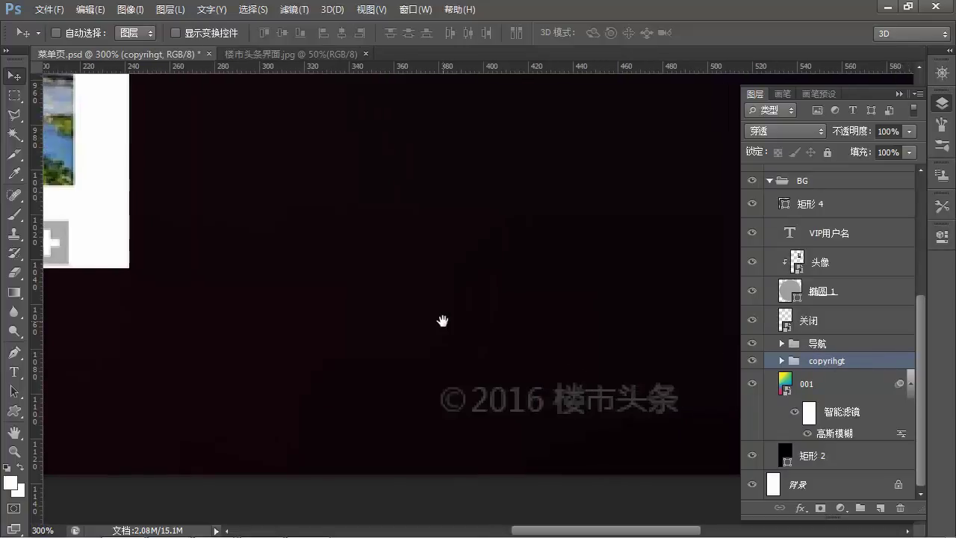
pyautogui.moveTo(464, 248); pyautogui.dragTo(426, 276)
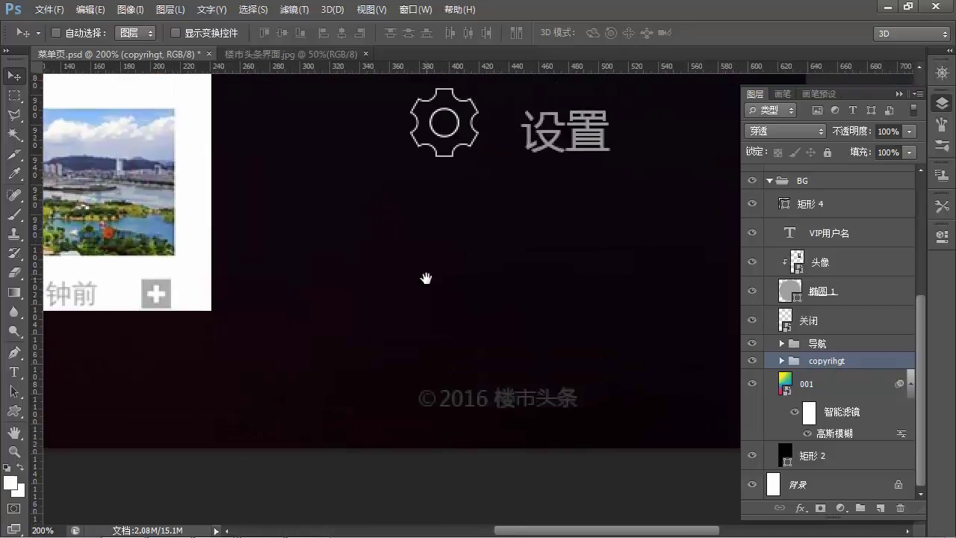
pyautogui.press('m')
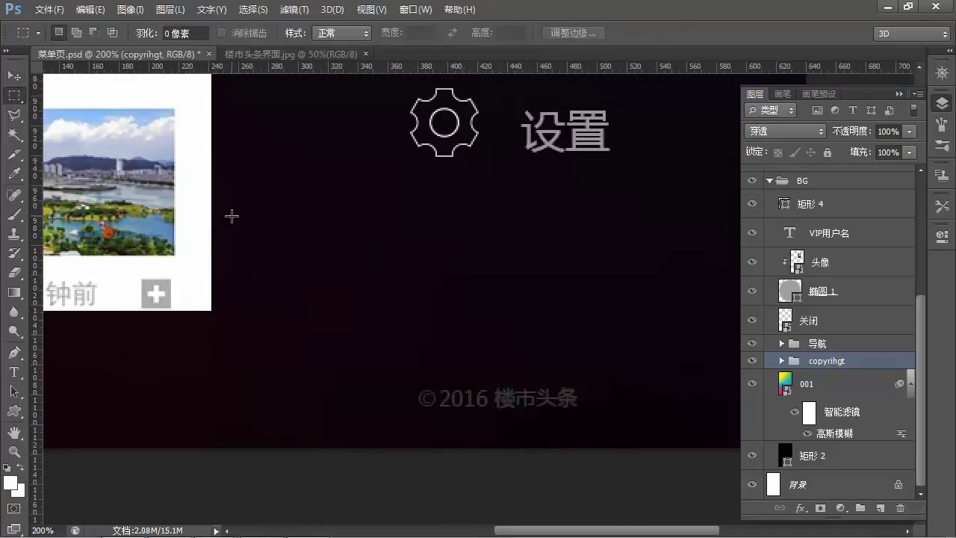
pyautogui.moveTo(218, 218); pyautogui.dragTo(859, 444)
pyautogui.moveTo(491, 394); pyautogui.dragTo(360, 336)
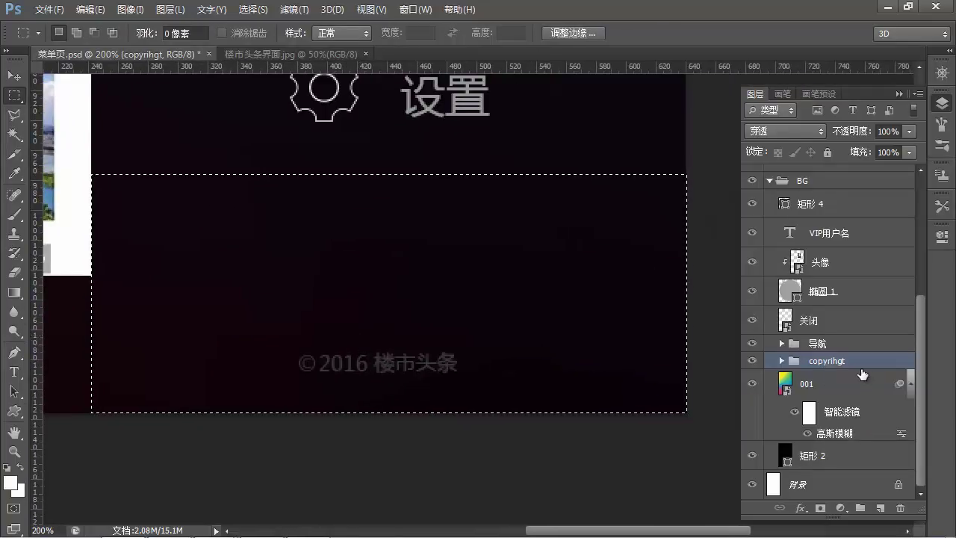
pyautogui.press('v')
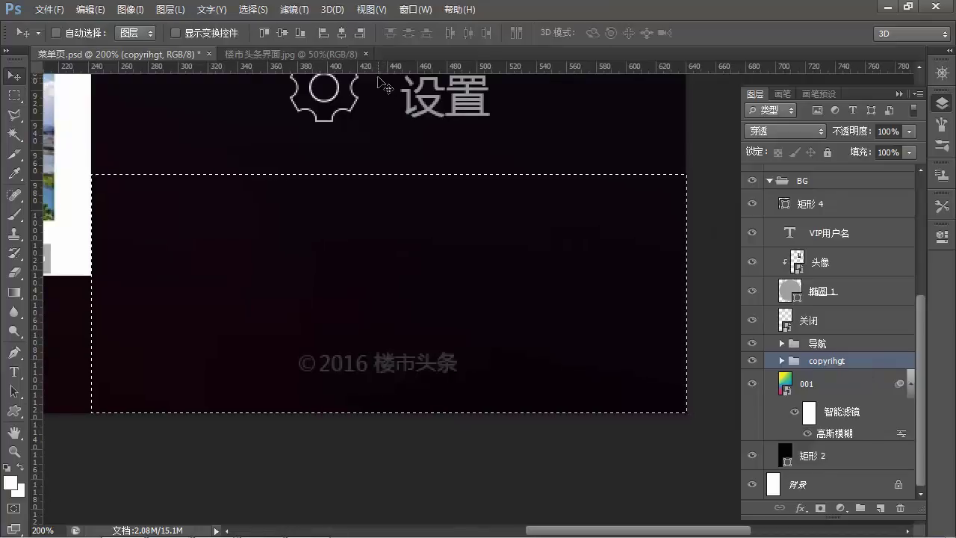
pyautogui.click(343, 33)
pyautogui.hotkey('ctrl', 'd')
pyautogui.hotkey('ctrl', '0')
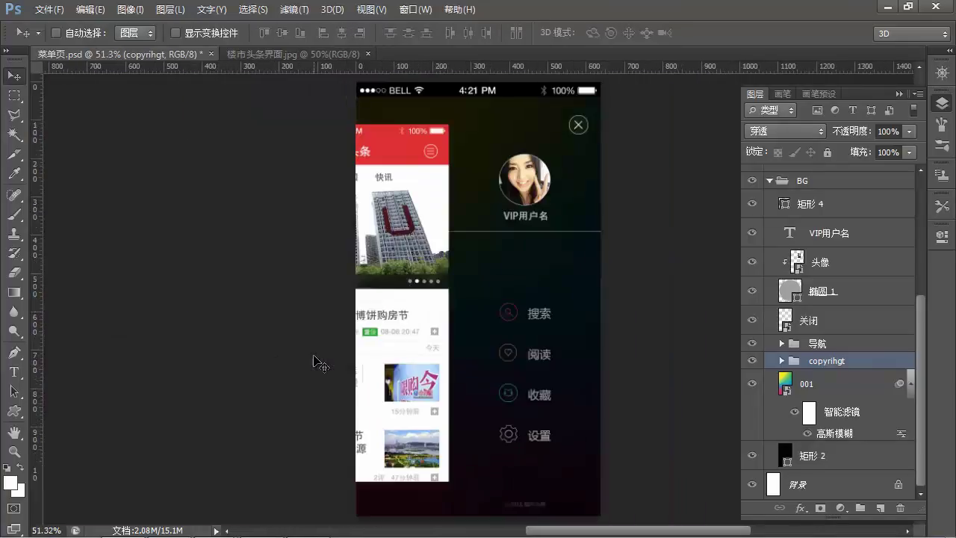
pyautogui.hotkey('ctrl', 's')
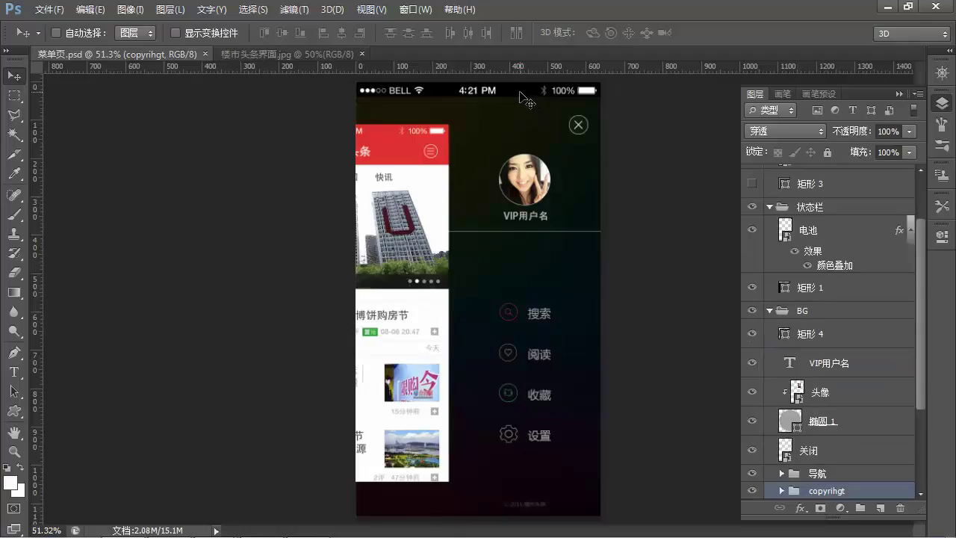
# Hide the black status bar background layer 矩形 1 and save the document
pyautogui.keyDown('ctrl'); pyautogui.click(527, 99); pyautogui.keyUp('ctrl')
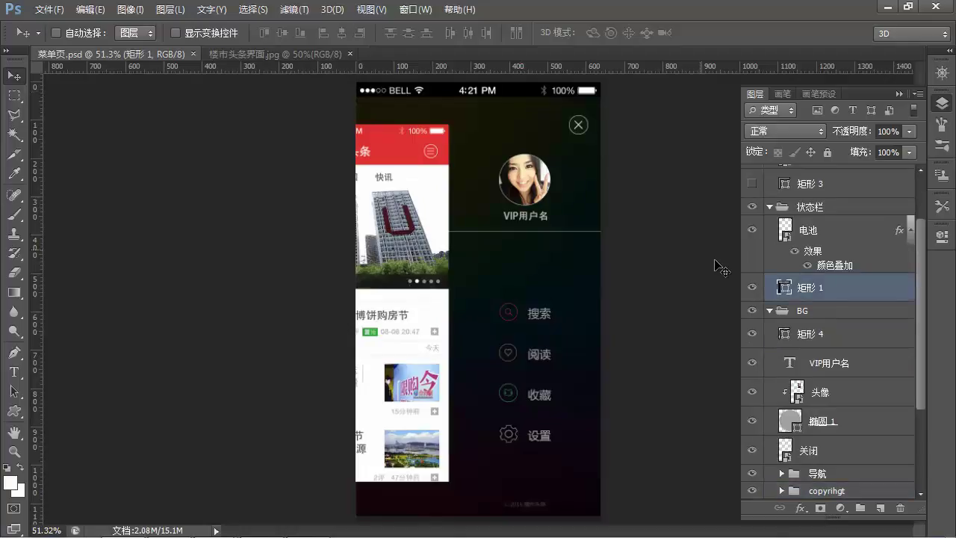
pyautogui.click(752, 287)
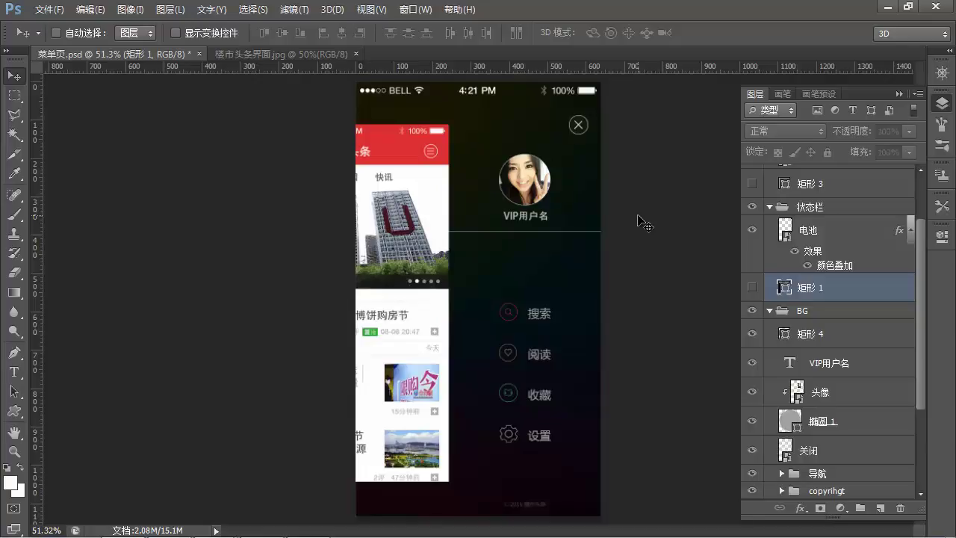
pyautogui.hotkey('ctrl', 's')
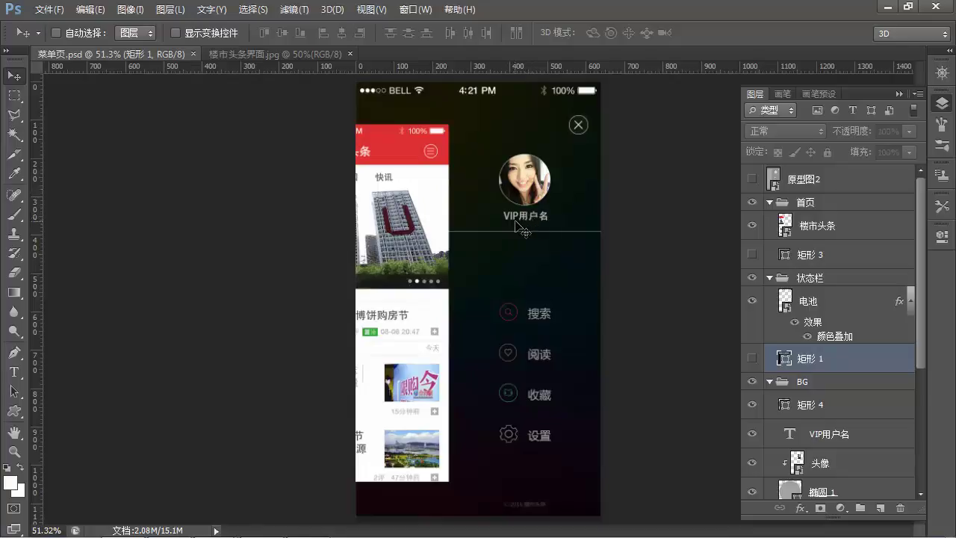
# Adjust the fill color of the thin divider line 矩形 4 below the VIP用户名 text
pyautogui.keyDown('ctrl'); pyautogui.click(567, 239); pyautogui.keyUp('ctrl')
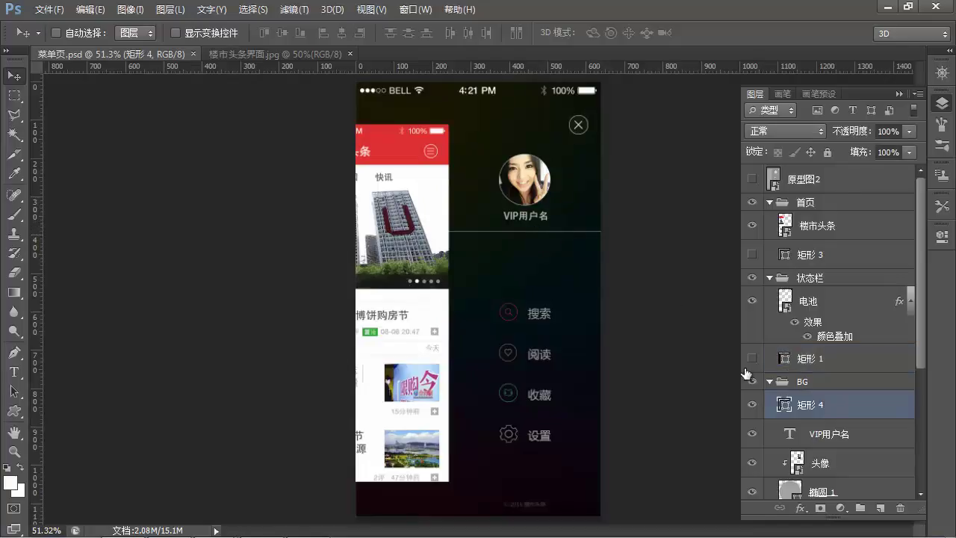
pyautogui.doubleClick(784, 404)
pyautogui.moveTo(246, 436); pyautogui.dragTo(217, 435)
pyautogui.click(614, 292)
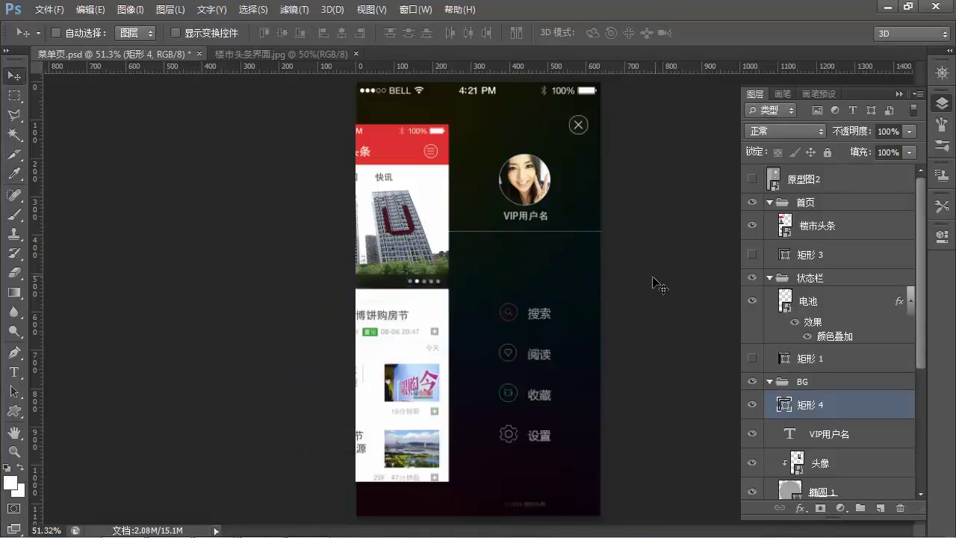